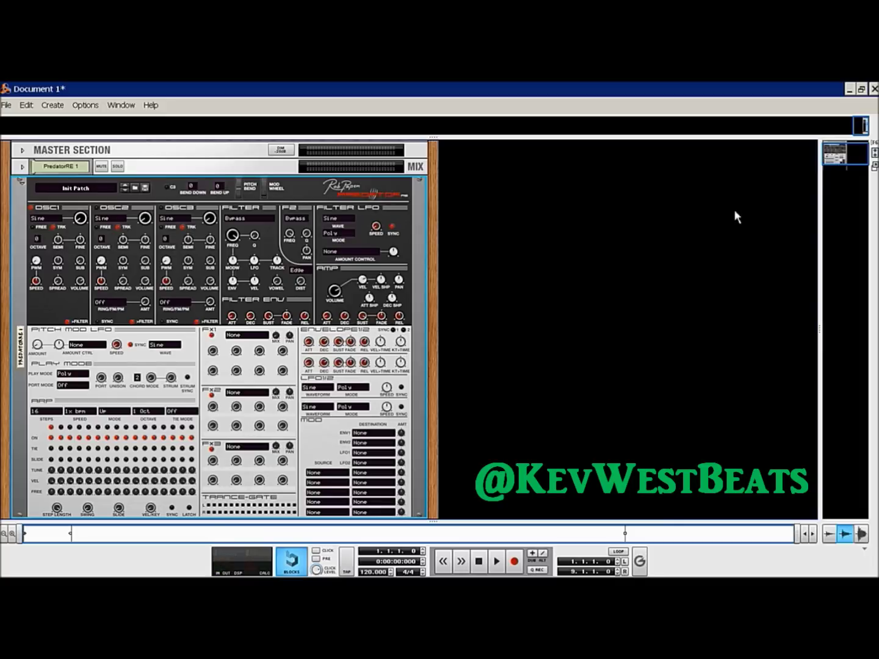
# - Look through oscillator 3's full waveform list on the Predator synth and close it without choosing one
pyautogui.moveTo(839, 155); pyautogui.dragTo(840, 153)
pyautogui.click(184, 221)
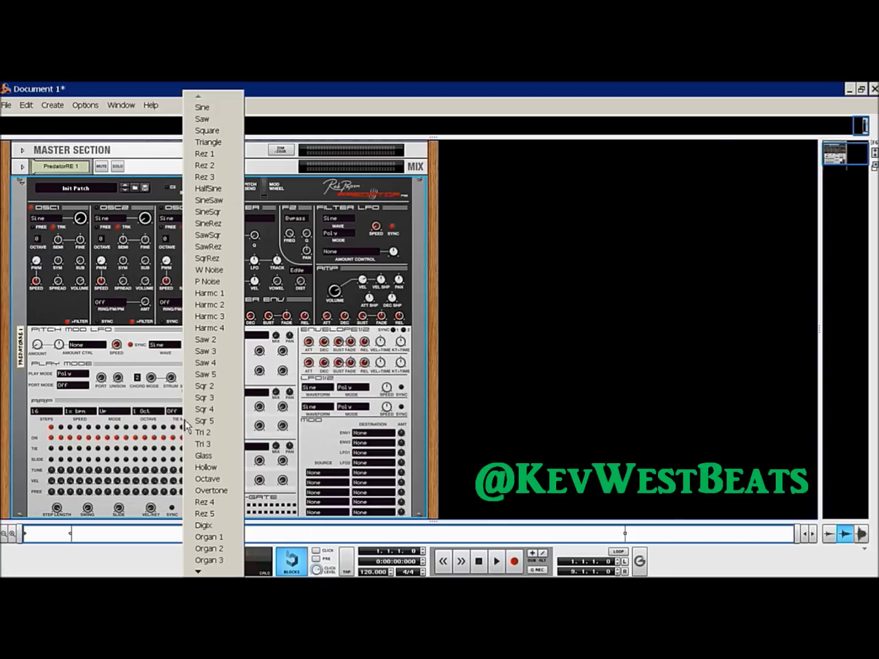
pyautogui.moveTo(207, 574)
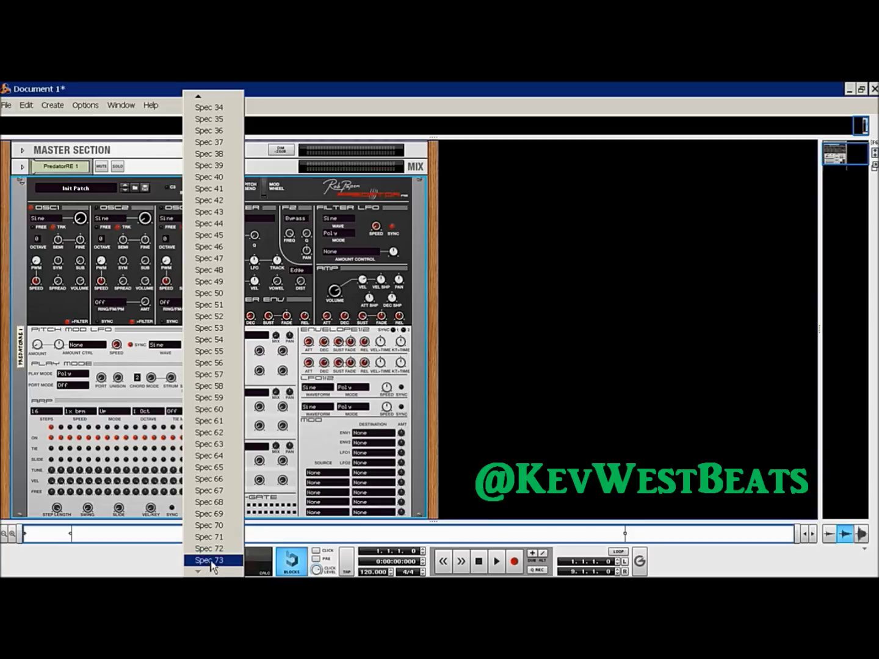
pyautogui.click(147, 181)
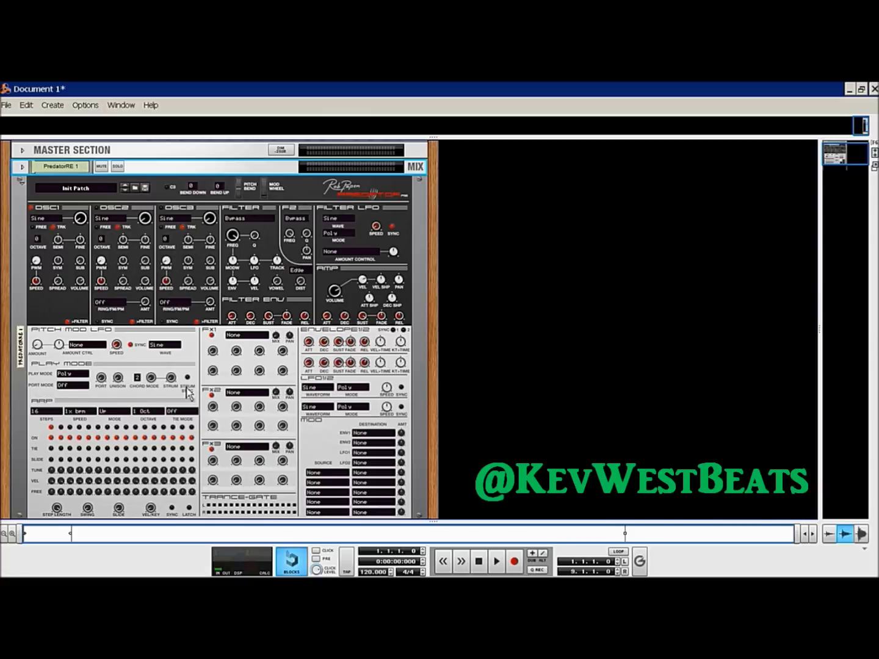
# - View the rear panel connections of the Predator device and return to its front panel
pyautogui.press('Tab')
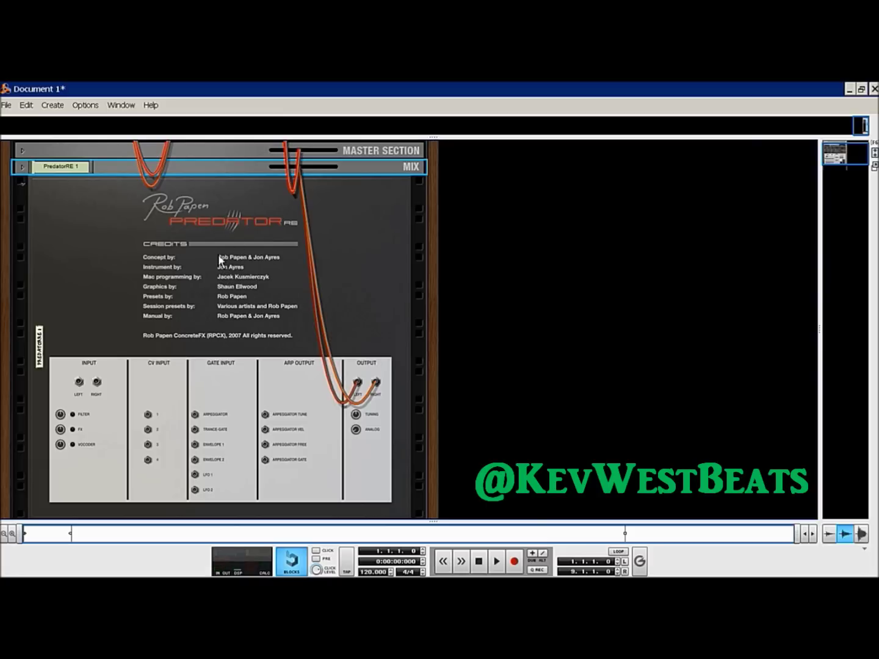
pyautogui.press('Tab')
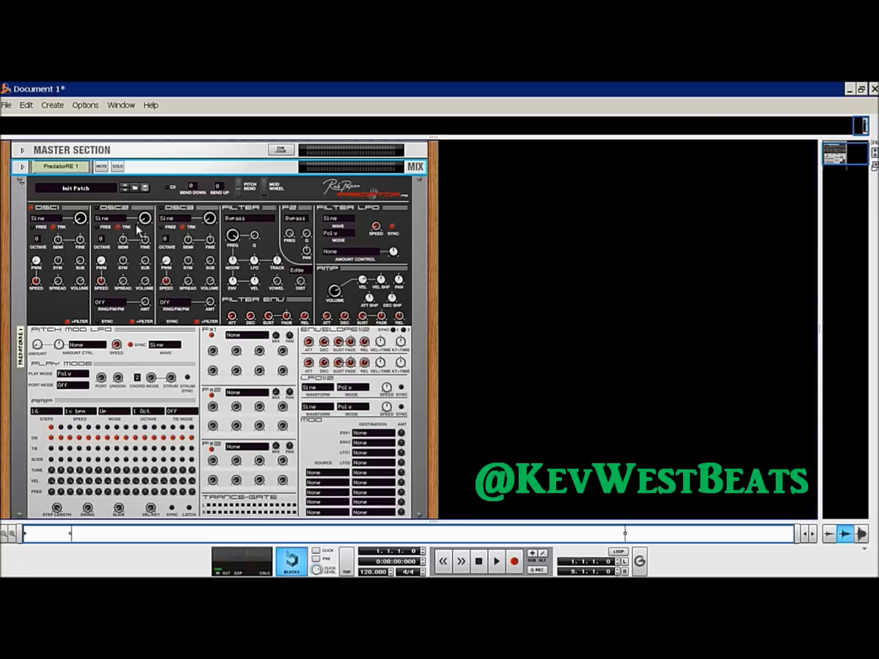
# - Open the patch browser for PredatorRE 1 and go up to the PredatorRE Instrument folder
pyautogui.click(137, 189)
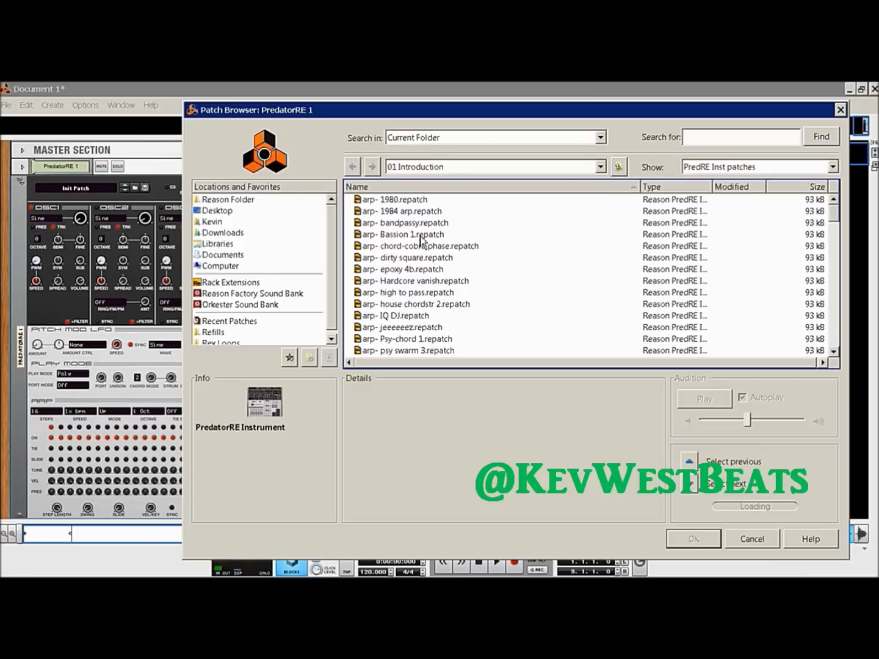
pyautogui.click(471, 173)
pyautogui.click(458, 193)
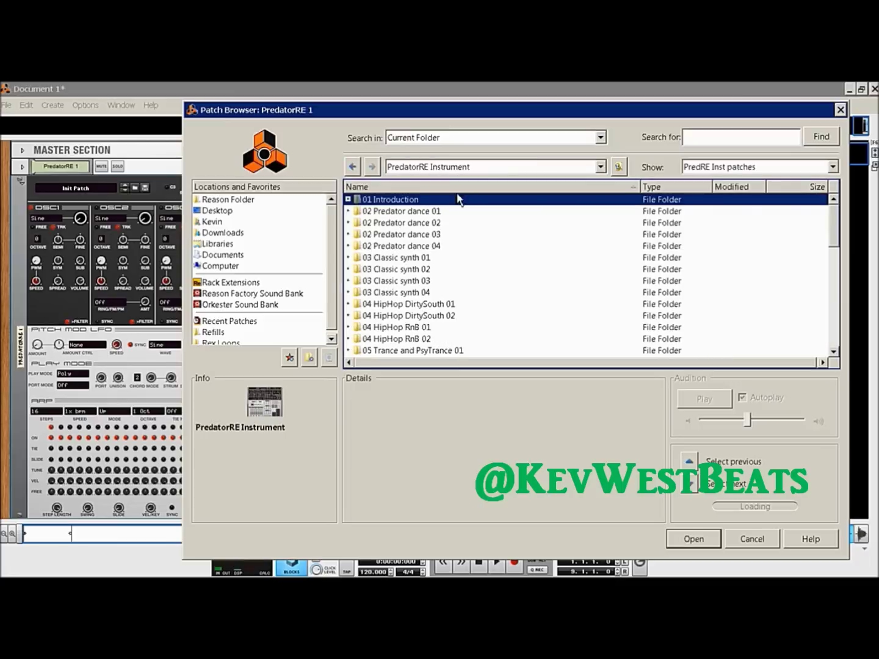
# - Look through the patch bank folders inside the PredatorRE Instrument folder
pyautogui.press('Down')
pyautogui.press('Down')
pyautogui.press('Down')
pyautogui.press('Down')
pyautogui.press('Down')
pyautogui.press('Down')
pyautogui.press('Down')
pyautogui.press('Down')
pyautogui.press('Down')
pyautogui.press('Down')
pyautogui.press('Down')
pyautogui.press('Down')
pyautogui.press('Down')
pyautogui.press('Down')
pyautogui.press('Down')
pyautogui.press('Down')
pyautogui.press('Down')
pyautogui.press('Down')
pyautogui.press('Down')
pyautogui.press('Down')
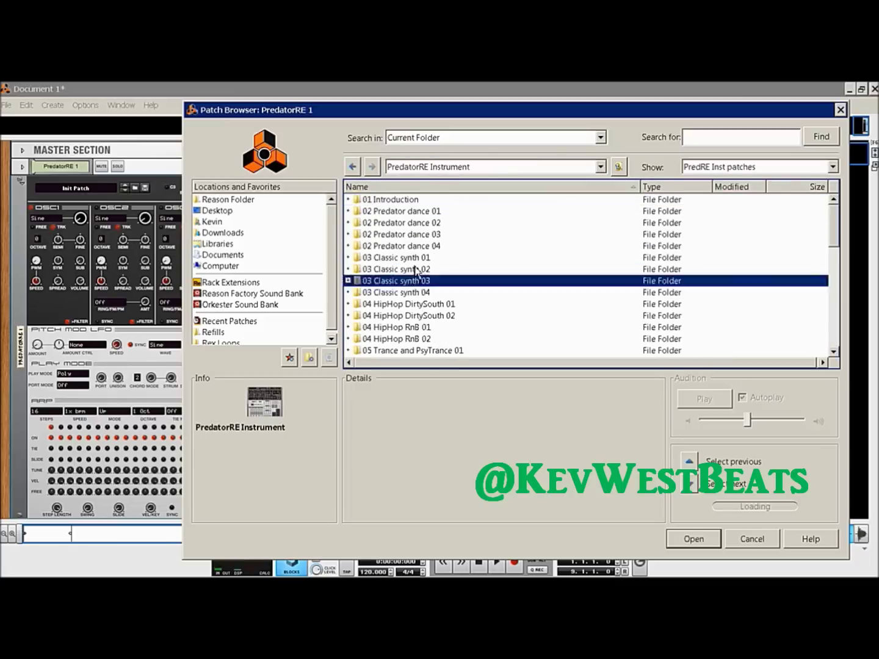
pyautogui.press('Down')
pyautogui.press('Down')
pyautogui.press('Down')
pyautogui.press('Down')
pyautogui.press('Down')
pyautogui.press('Down')
pyautogui.press('Down')
pyautogui.press('Down')
pyautogui.press('Down')
pyautogui.press('Down')
pyautogui.press('Down')
pyautogui.press('Down')
pyautogui.press('Down')
pyautogui.press('Down')
pyautogui.press('Down')
pyautogui.press('Down')
pyautogui.press('Down')
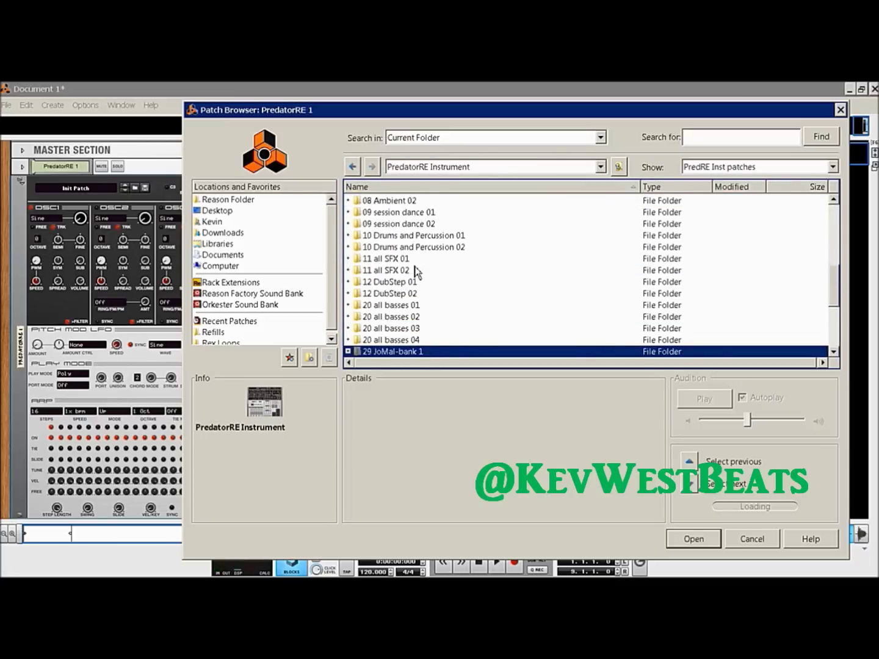
pyautogui.press('Down')
pyautogui.press('Down')
pyautogui.press('Down')
pyautogui.press('Down')
pyautogui.press('Down')
pyautogui.press('Down')
pyautogui.press('Down')
pyautogui.press('Down')
pyautogui.press('Down')
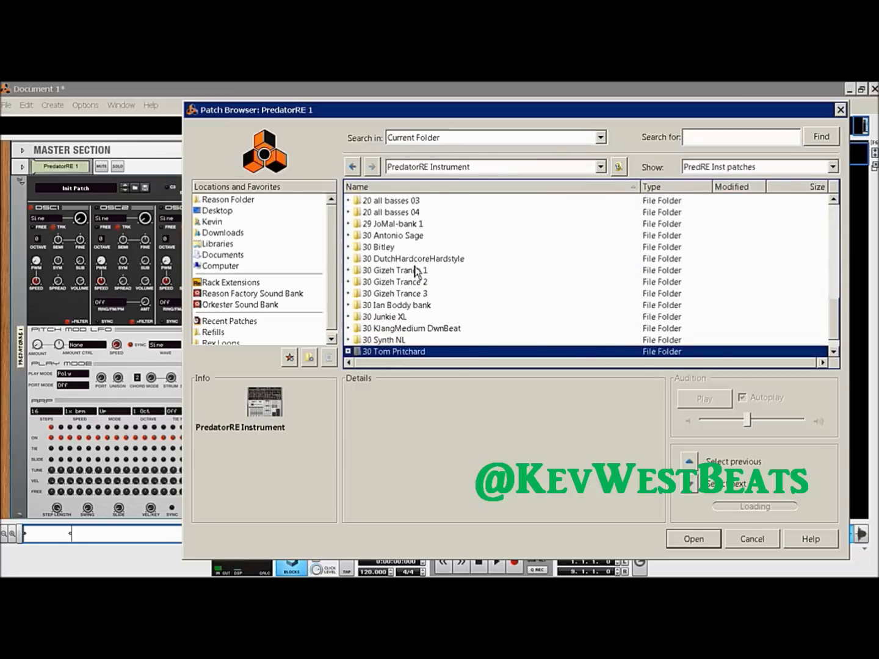
pyautogui.press('Up')
pyautogui.press('Up')
pyautogui.press('Up')
pyautogui.press('Up')
pyautogui.press('Up')
pyautogui.press('Up')
pyautogui.press('Up')
pyautogui.press('Up')
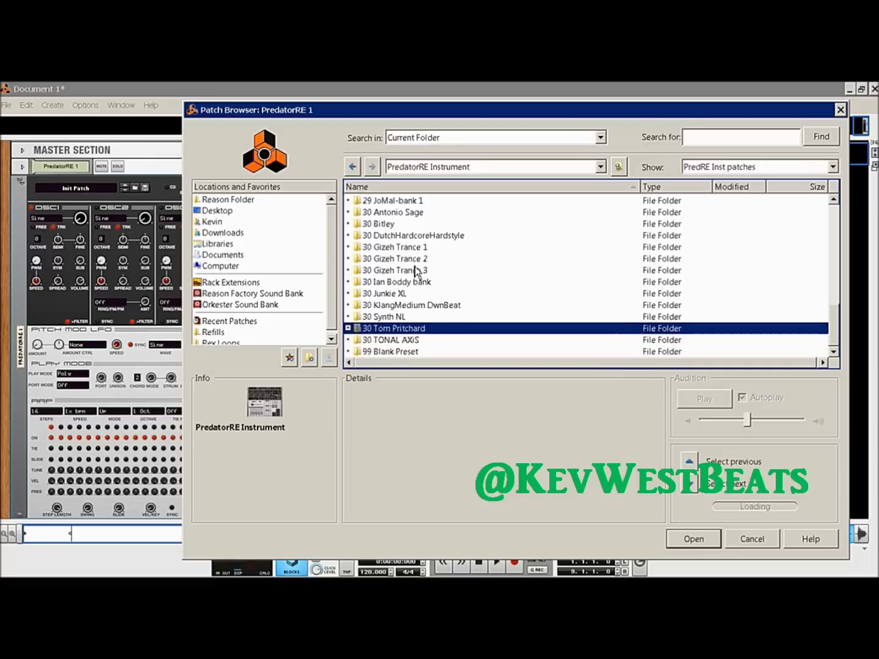
pyautogui.press('Up')
pyautogui.press('Up')
pyautogui.press('Up')
pyautogui.press('Up')
pyautogui.press('Up')
pyautogui.press('Up')
pyautogui.press('Up')
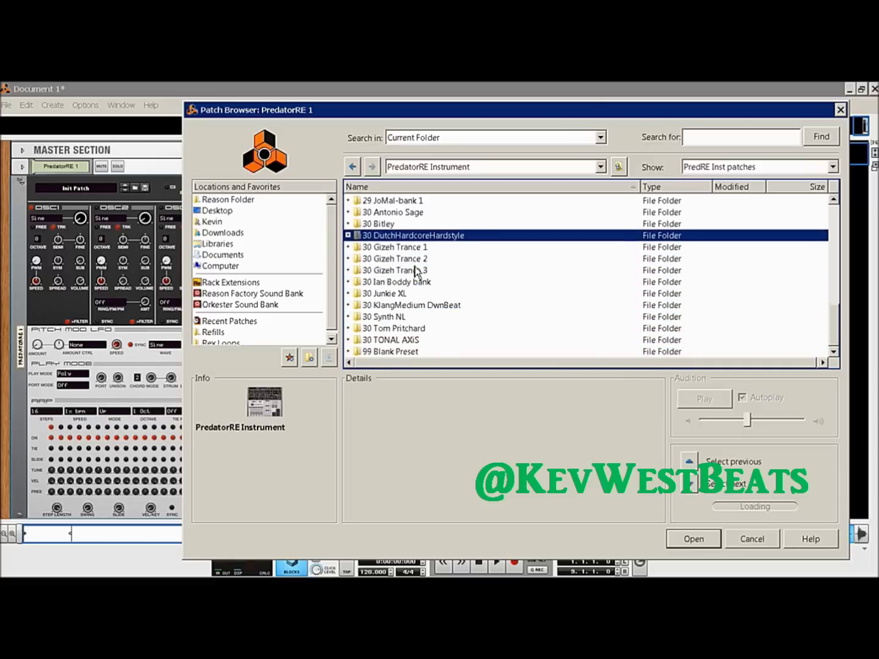
pyautogui.press('Down')
pyautogui.press('Down')
pyautogui.press('Down')
pyautogui.press('Down')
pyautogui.press('Down')
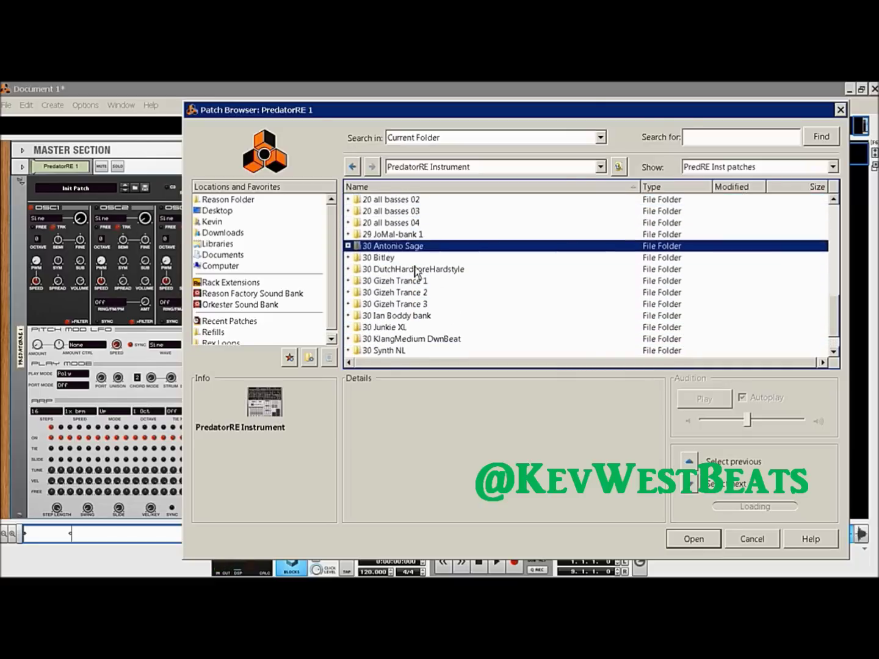
# - Expand the 30 Bitley folder and audition the Concrete Chatterbox patch
pyautogui.press('Up')
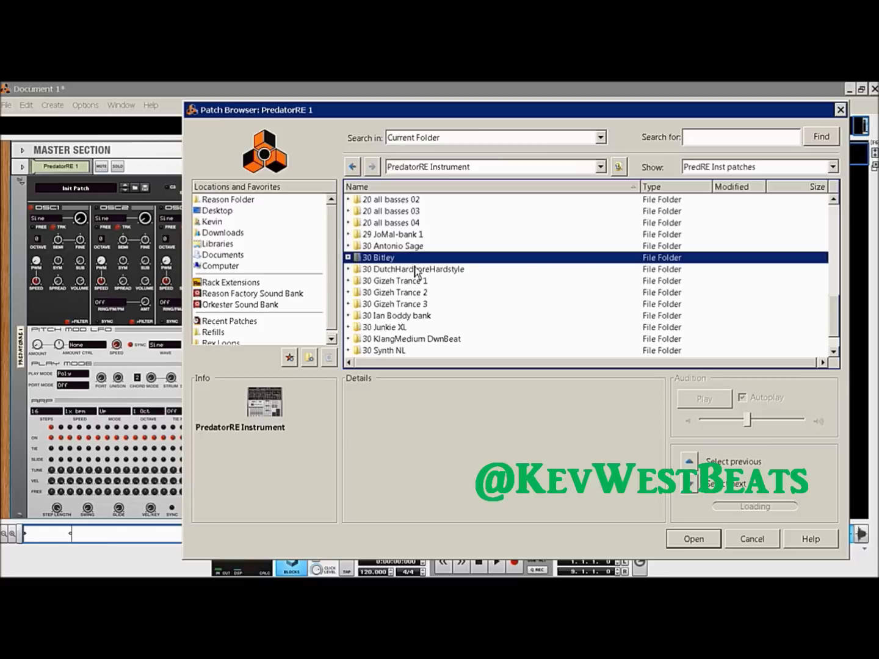
pyautogui.press('Right')
pyautogui.press('Down')
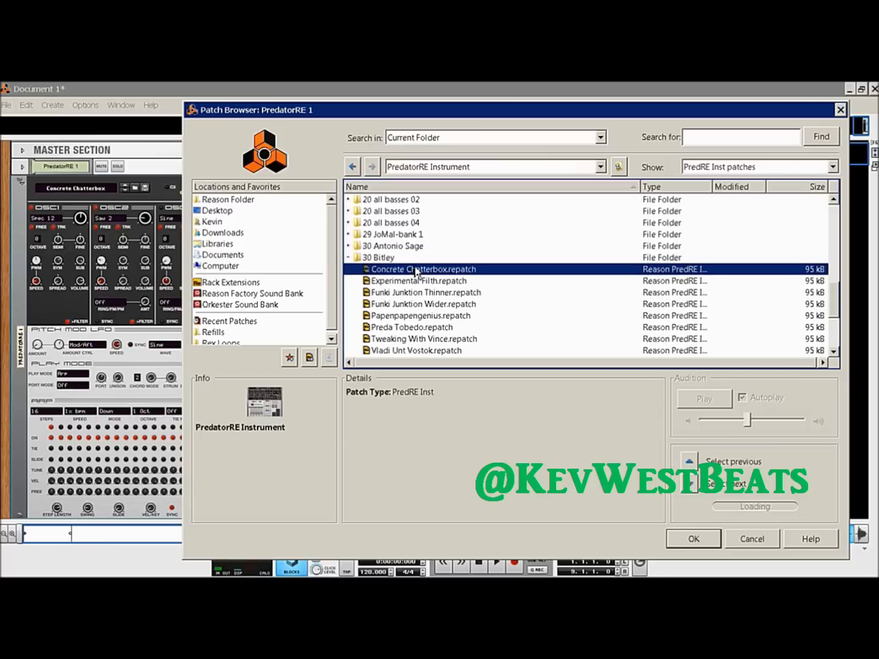
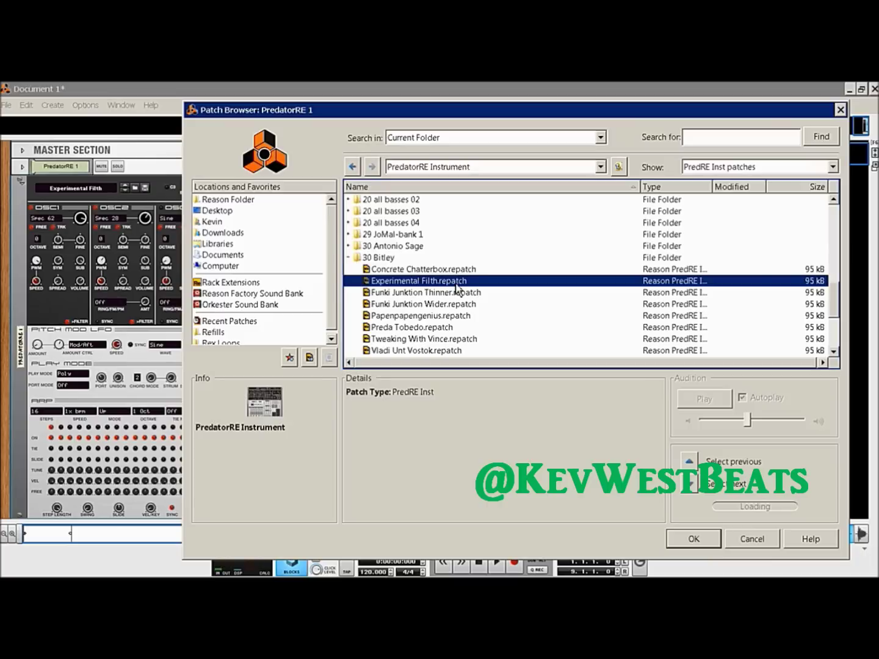
# - Audition the 30 Bitley patches from Funki Junktion Thinner through Tweaking With Vince, and return to Experimental Filth
pyautogui.press('Down')
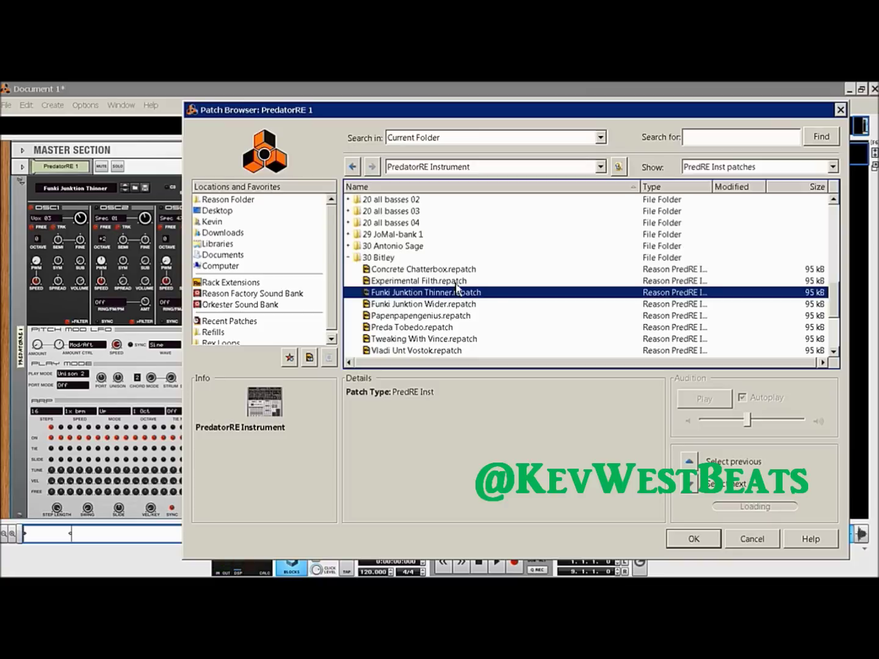
pyautogui.press('Down')
pyautogui.press('Down')
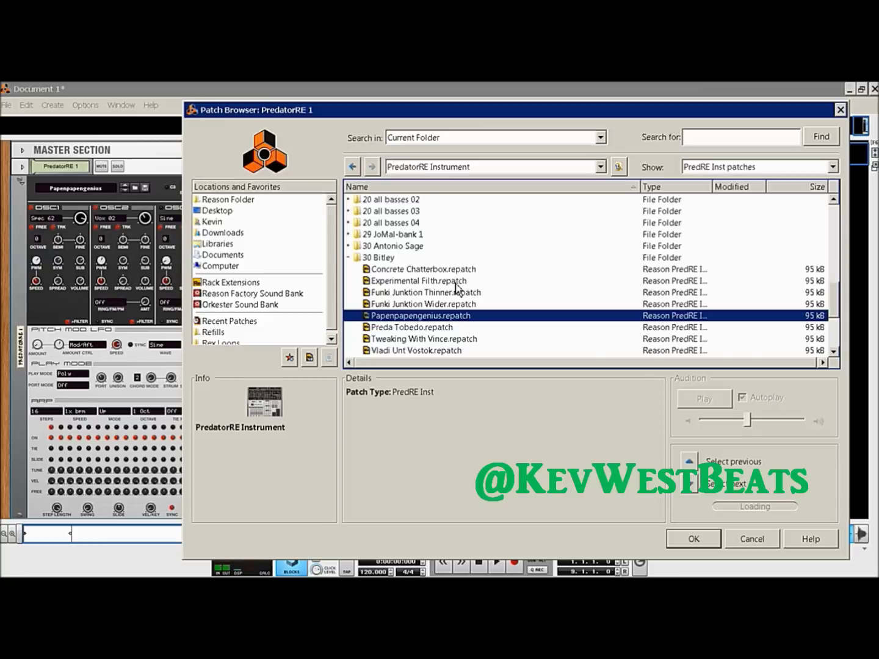
pyautogui.press('Down')
pyautogui.press('Down')
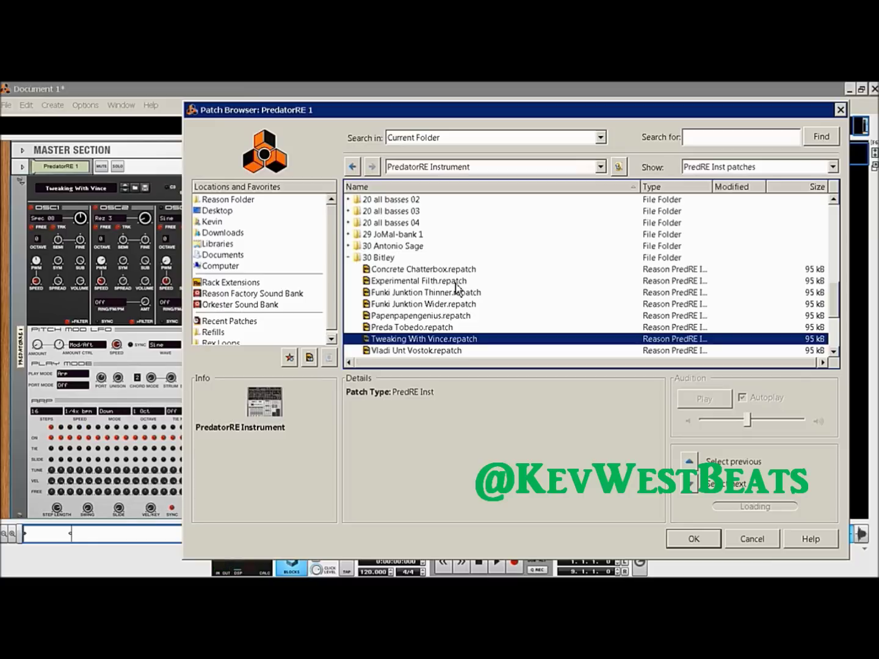
pyautogui.click(455, 282)
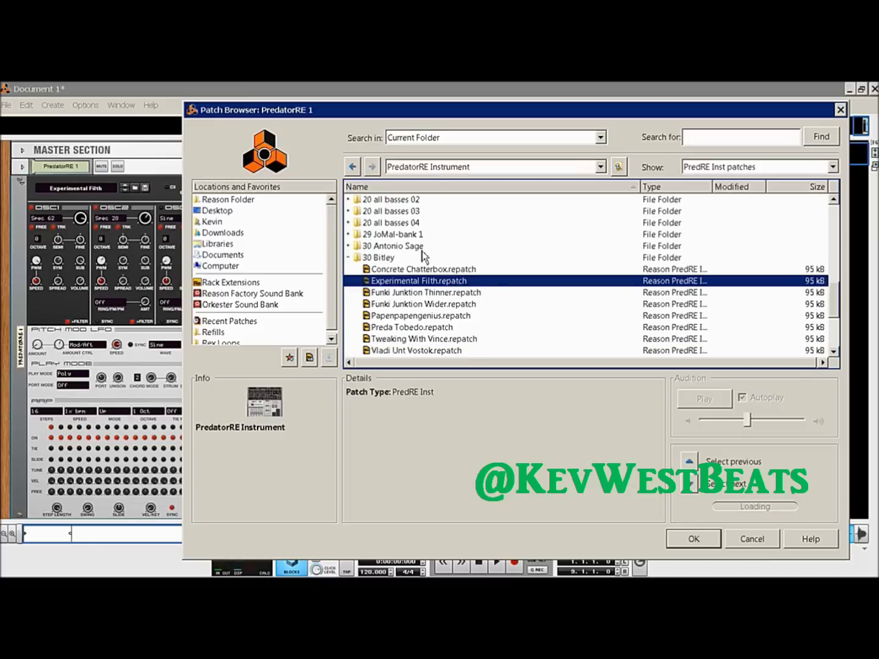
# - Expand the 20 all basses 01 folder and audition the bass- 2007 dry patch
pyautogui.press('Up')
pyautogui.press('Up')
pyautogui.press('Up')
pyautogui.press('Up')
pyautogui.press('Up')
pyautogui.press('Up')
pyautogui.press('Up')
pyautogui.press('Up')
pyautogui.press('Up')
pyautogui.press('Up')
pyautogui.press('Up')
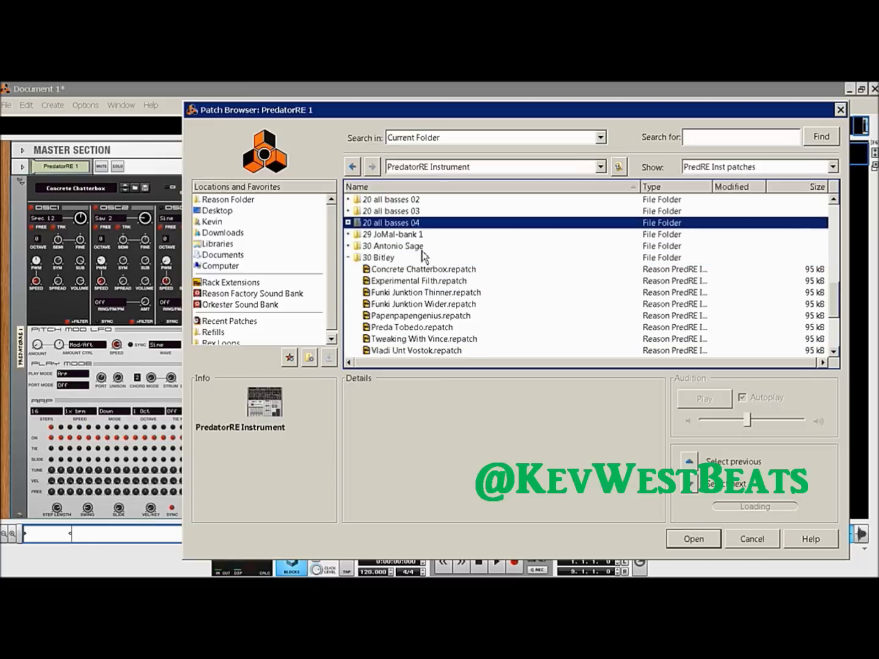
pyautogui.press('Down')
pyautogui.press('Down')
pyautogui.press('Down')
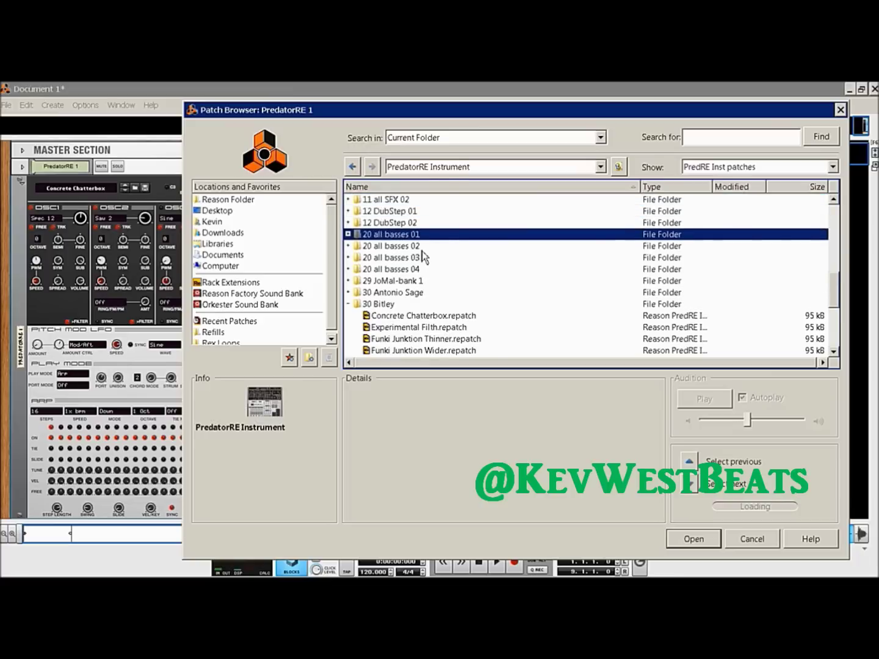
pyautogui.press('Right')
pyautogui.press('Down')
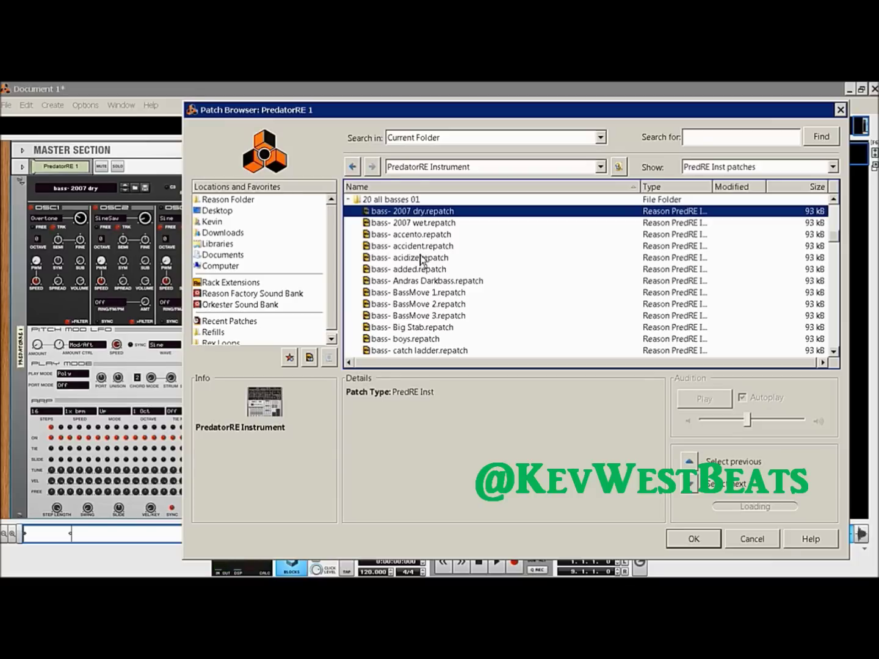
# - Audition the bass patches accident, accento, BassMove 3, Big Stab, boys and catch ladder
pyautogui.click(419, 247)
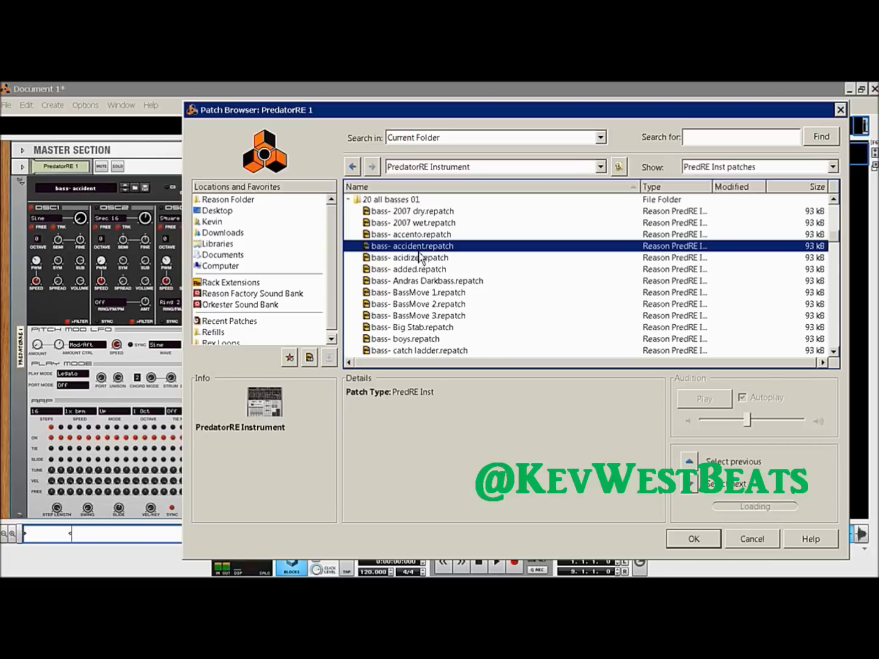
pyautogui.press('Up')
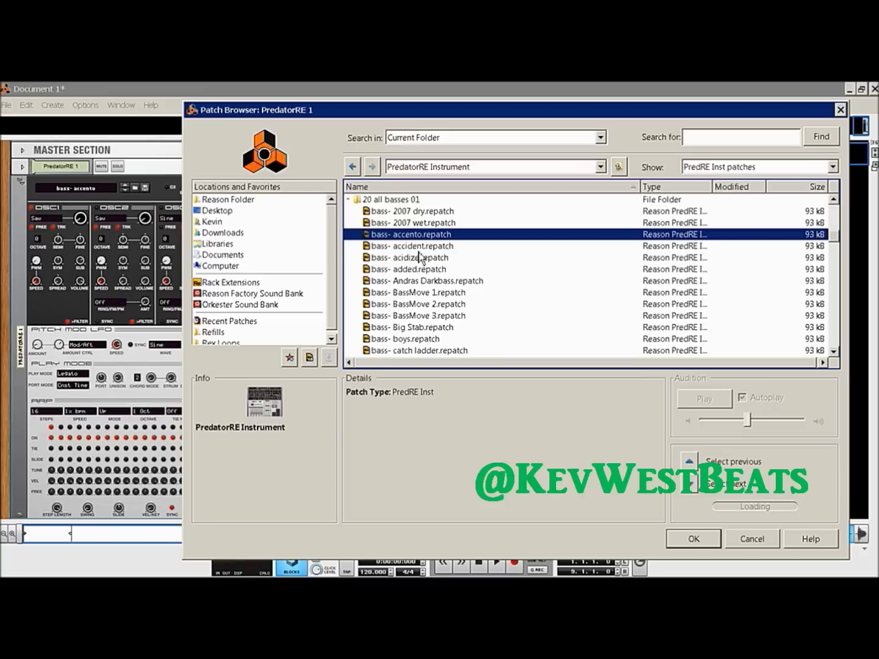
pyautogui.click(414, 315)
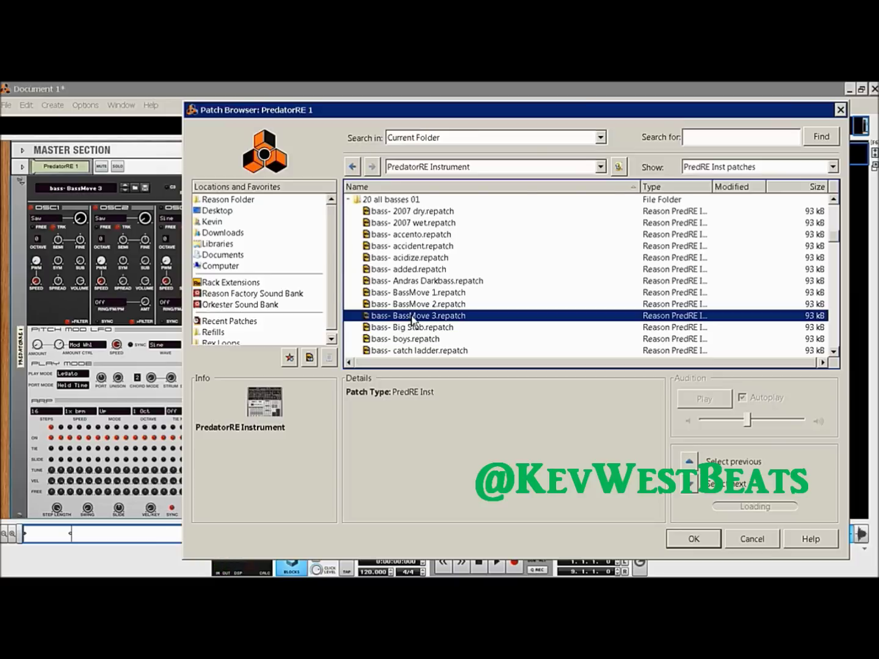
pyautogui.press('Down')
pyautogui.press('Down')
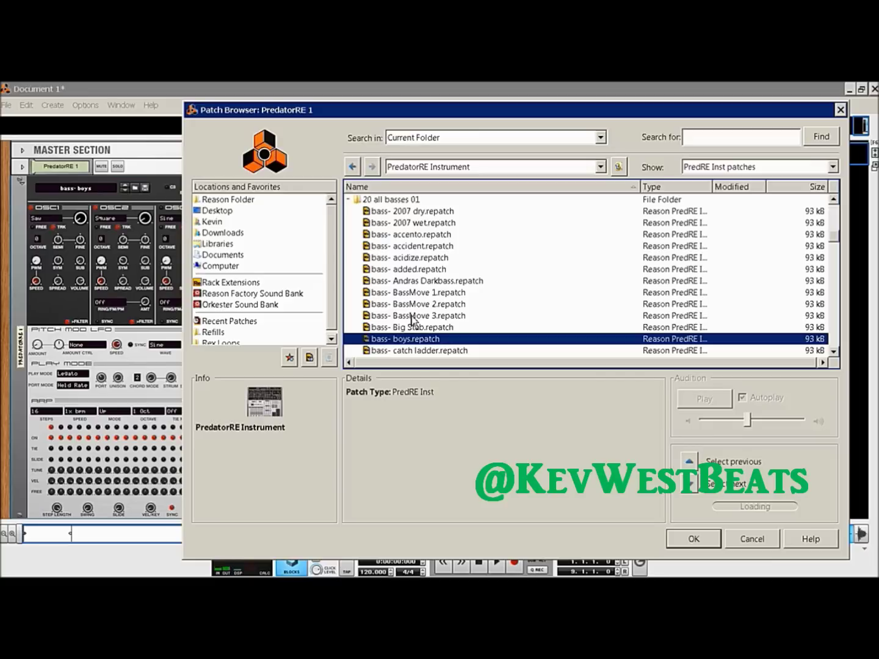
pyautogui.press('Down')
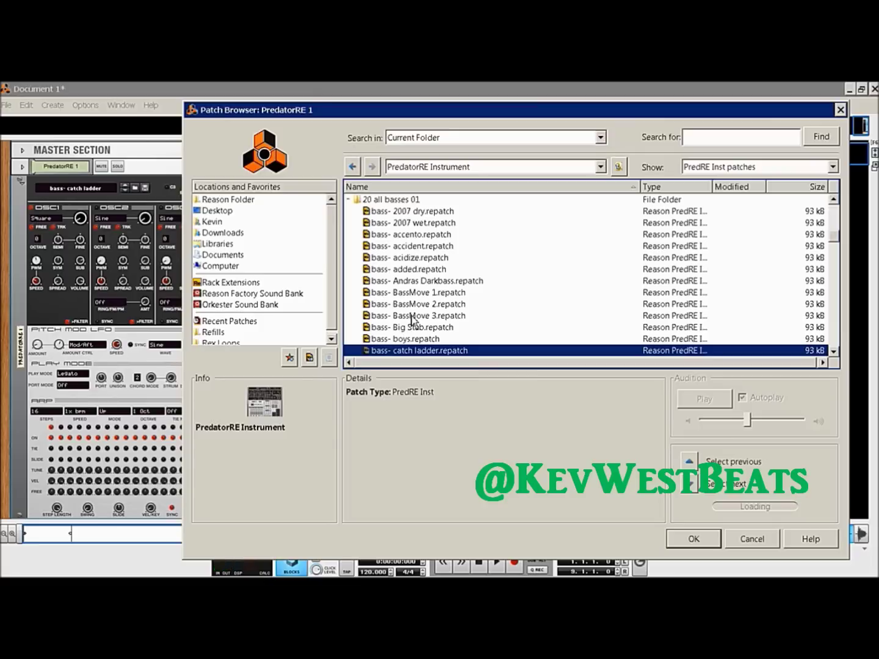
# - Collapse the 20 all basses 01 folder and expand the 11 all SFX 01 folder
pyautogui.press('Left')
pyautogui.press('Left')
pyautogui.press('Up')
pyautogui.press('Up')
pyautogui.press('Up')
pyautogui.press('Up')
pyautogui.press('Up')
pyautogui.press('Up')
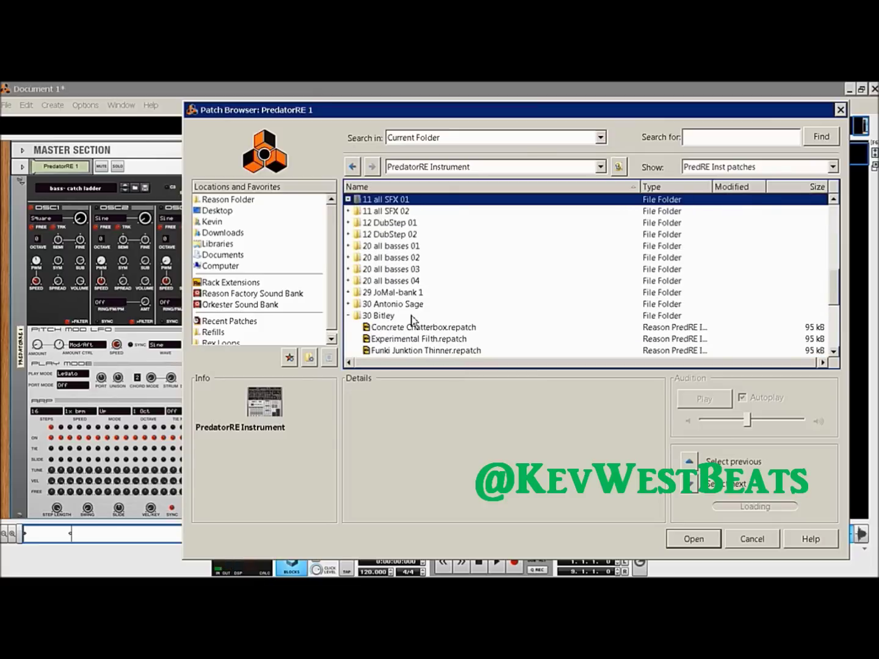
pyautogui.press('Down')
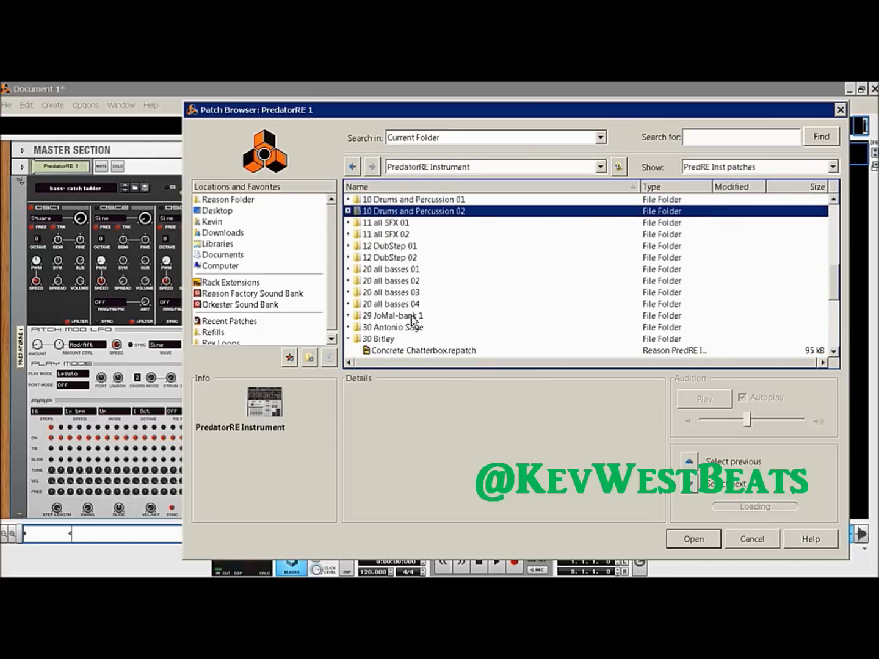
pyautogui.press('Down')
pyautogui.press('Right')
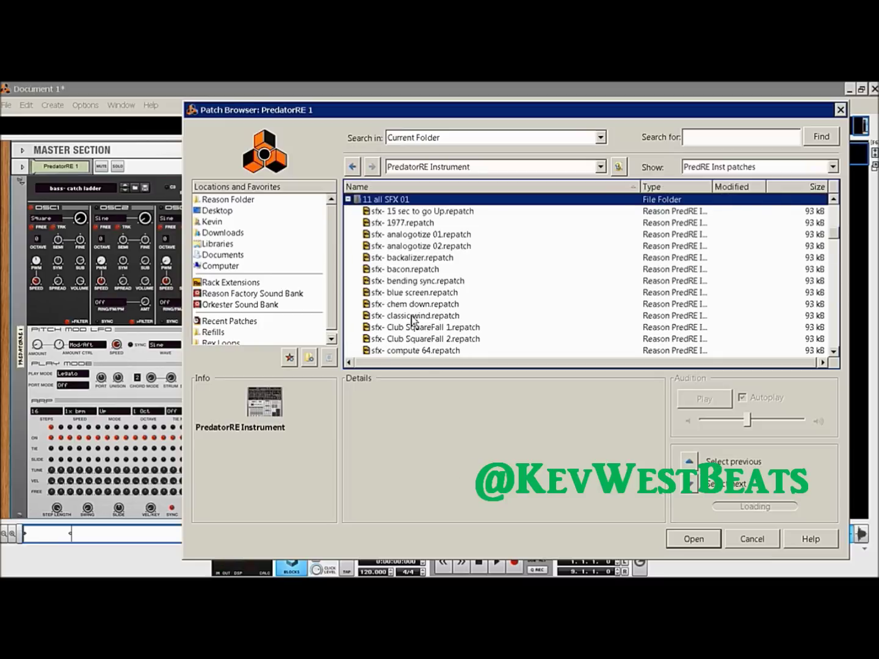
# - Audition the sfx patches 15 sec to go Up, 1977, analogotize 01, bacon and Club SquareFall 1
pyautogui.press('Down')
pyautogui.press('Down')
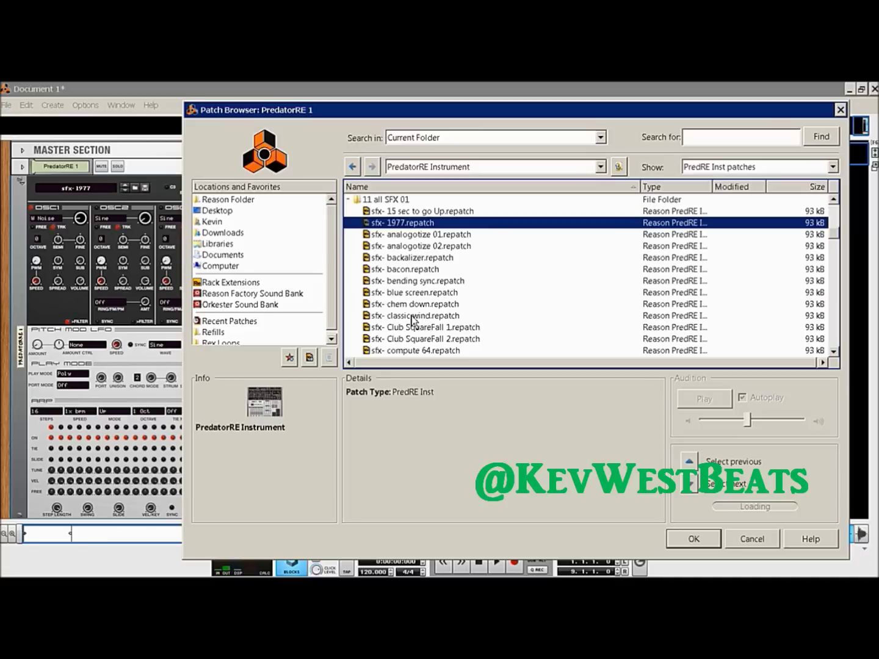
pyautogui.press('Down')
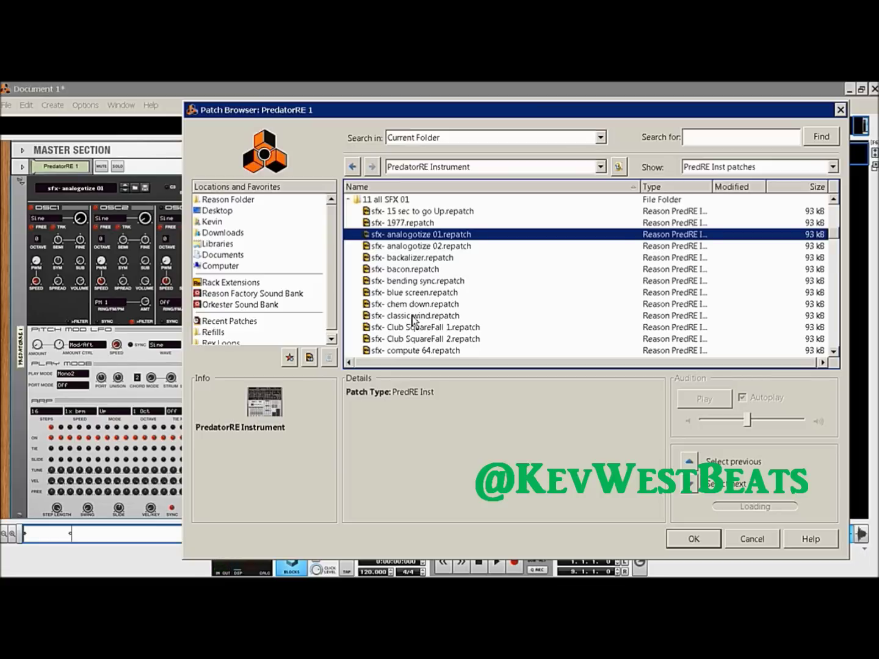
pyautogui.click(418, 270)
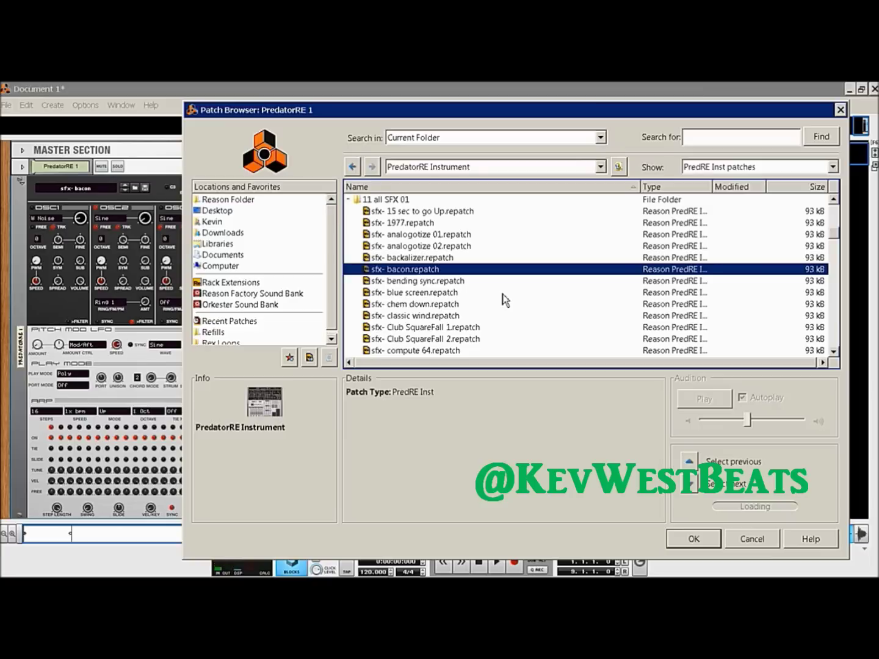
pyautogui.click(476, 333)
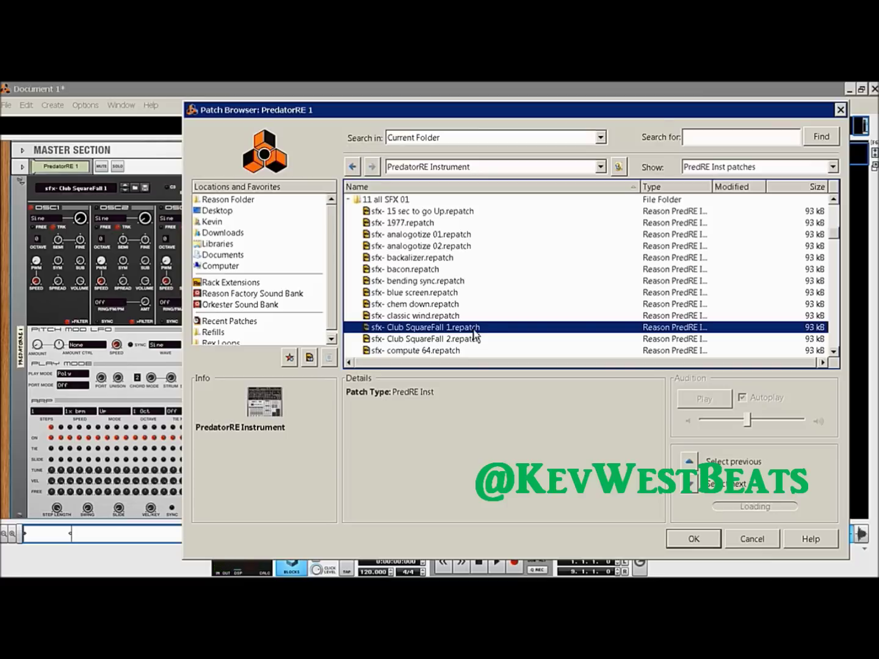
# - Collapse the 11 all SFX 01 folder and expand the 10 Drums and Percussion 01 folder
pyautogui.press('Left')
pyautogui.press('Left')
pyautogui.press('Up')
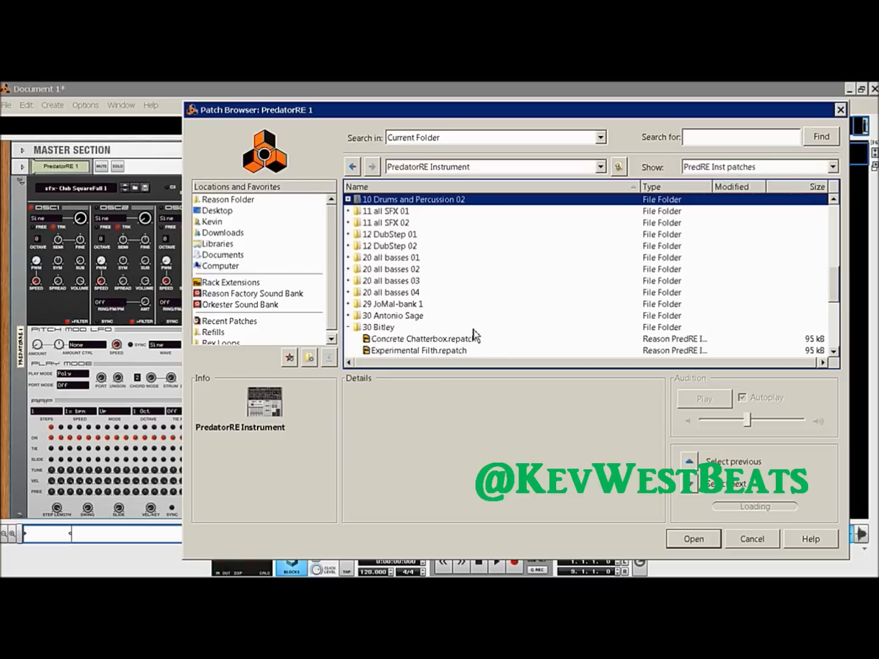
pyautogui.press('Up')
pyautogui.press('Up')
pyautogui.press('Down')
pyautogui.press('Right')
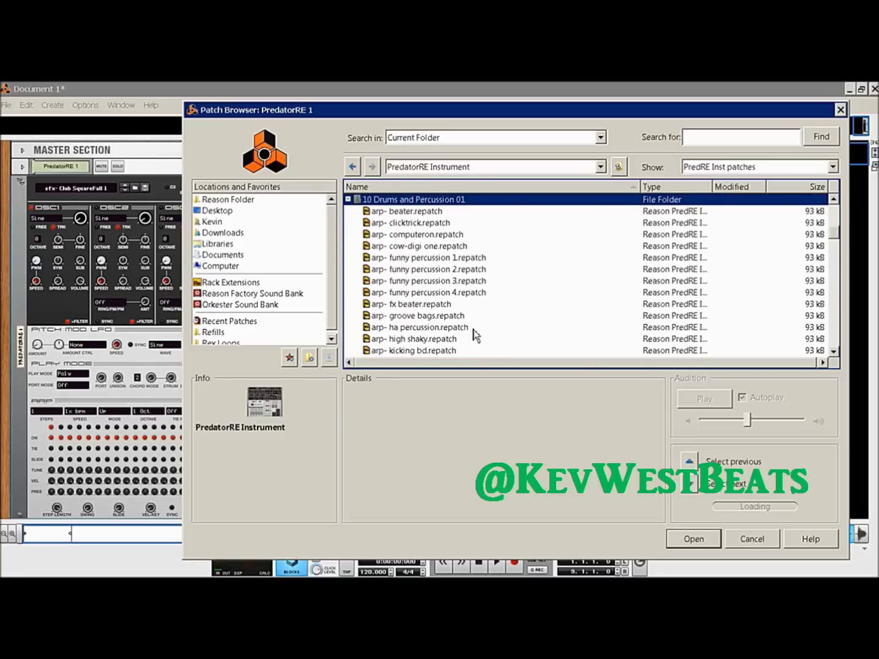
# - Audition the arp patches funny percussion 1 through 4 and fx beater
pyautogui.click(449, 259)
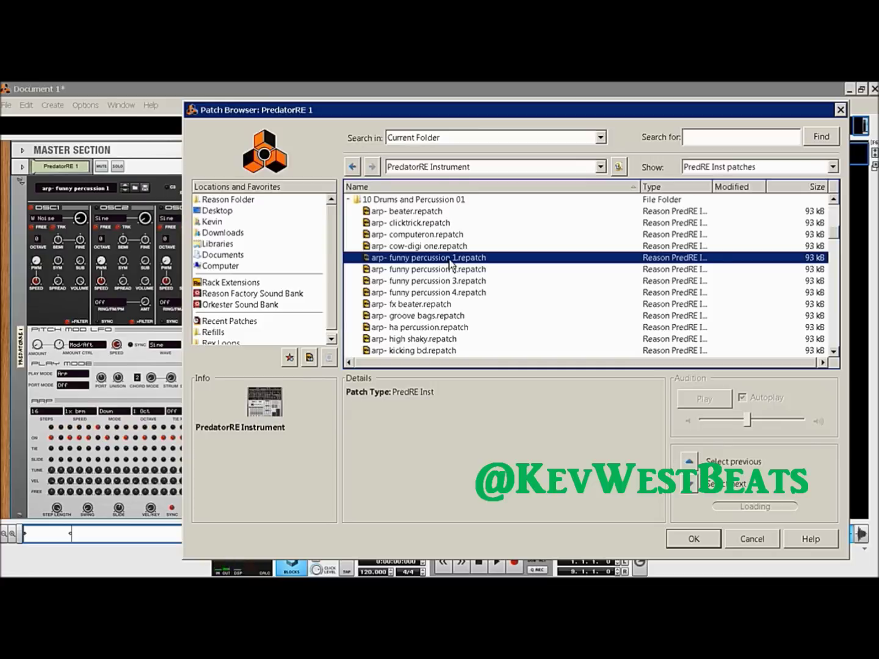
pyautogui.press('Down')
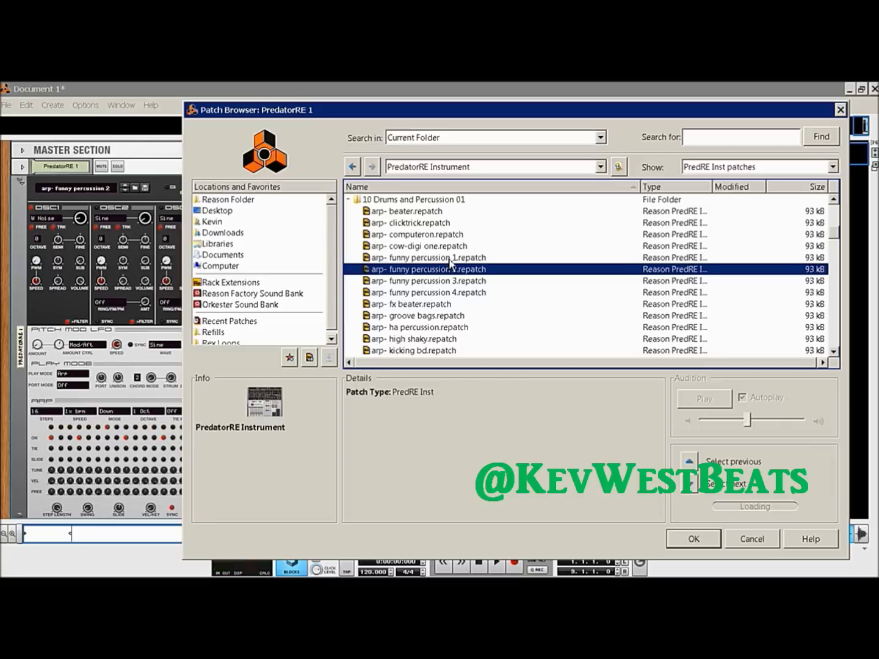
pyautogui.press('Down')
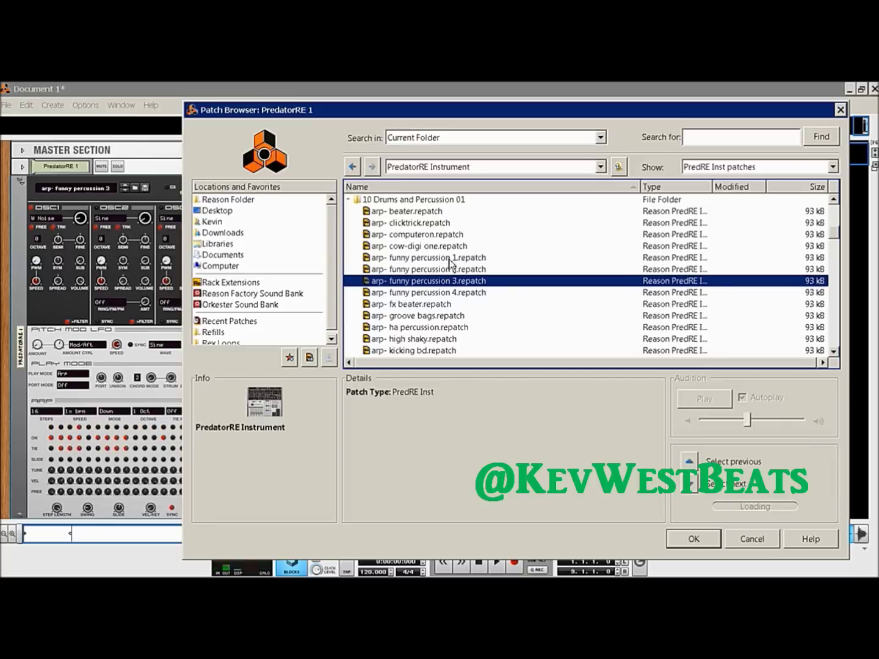
pyautogui.press('Down')
pyautogui.press('Down')
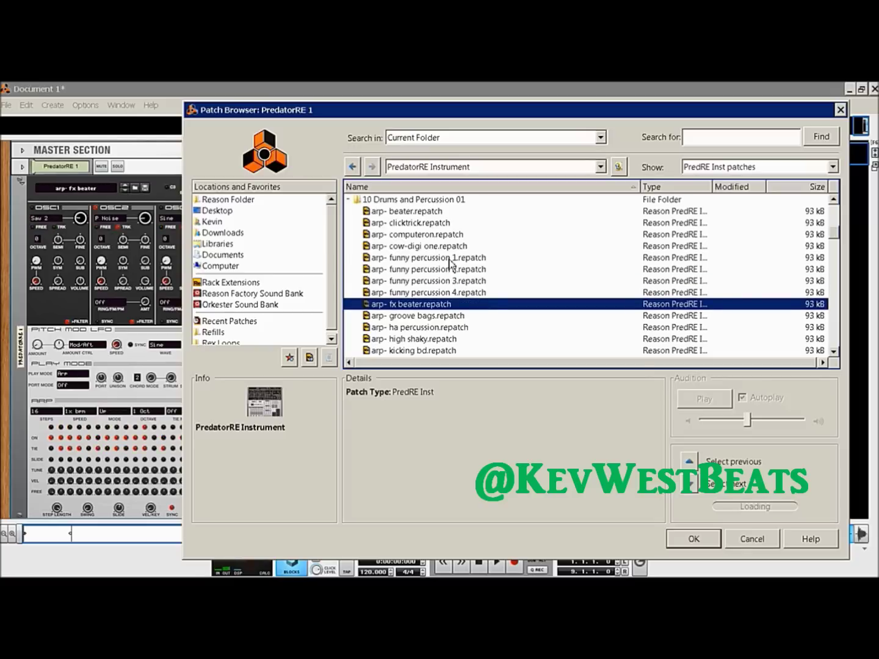
# - Step through the percussion patches from arp- groove bags to drum- cymbalist
pyautogui.press('Down')
pyautogui.press('Down')
pyautogui.press('Down')
pyautogui.press('Down')
pyautogui.press('Down')
pyautogui.press('Down')
pyautogui.press('Down')
pyautogui.press('Down')
pyautogui.press('Down')
pyautogui.press('Down')
pyautogui.press('Down')
pyautogui.press('Down')
pyautogui.press('Down')
pyautogui.press('Down')
pyautogui.press('Down')
pyautogui.press('Down')
pyautogui.press('Down')
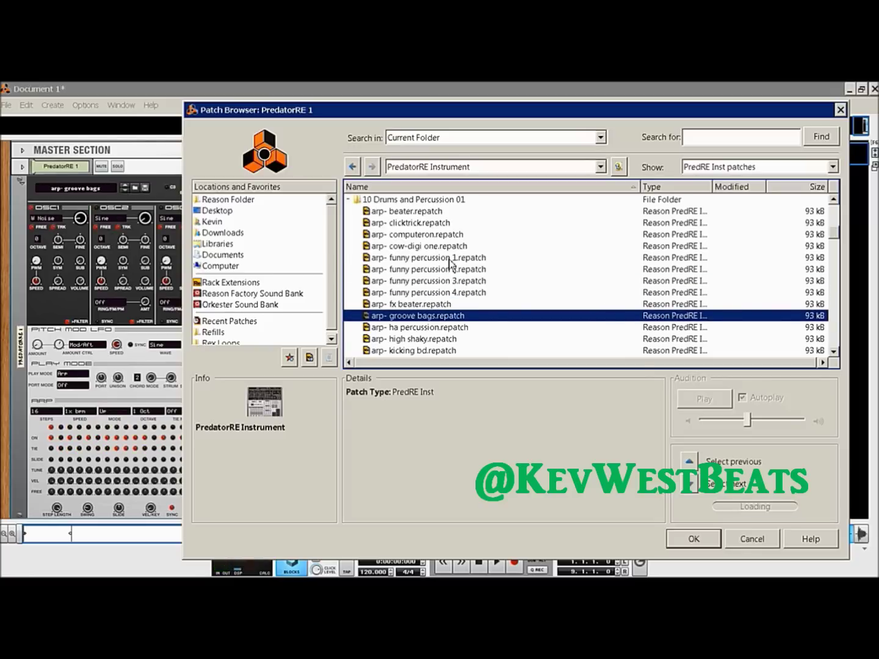
pyautogui.press('Down')
pyautogui.press('Down')
pyautogui.press('Down')
pyautogui.press('Down')
pyautogui.press('Down')
pyautogui.press('Down')
pyautogui.press('Down')
pyautogui.press('Down')
pyautogui.press('Down')
pyautogui.press('Down')
pyautogui.press('Down')
pyautogui.press('Down')
pyautogui.press('Down')
pyautogui.press('Down')
pyautogui.press('Down')
pyautogui.press('Down')
pyautogui.press('Down')
pyautogui.press('Down')
pyautogui.press('Down')
pyautogui.press('Down')
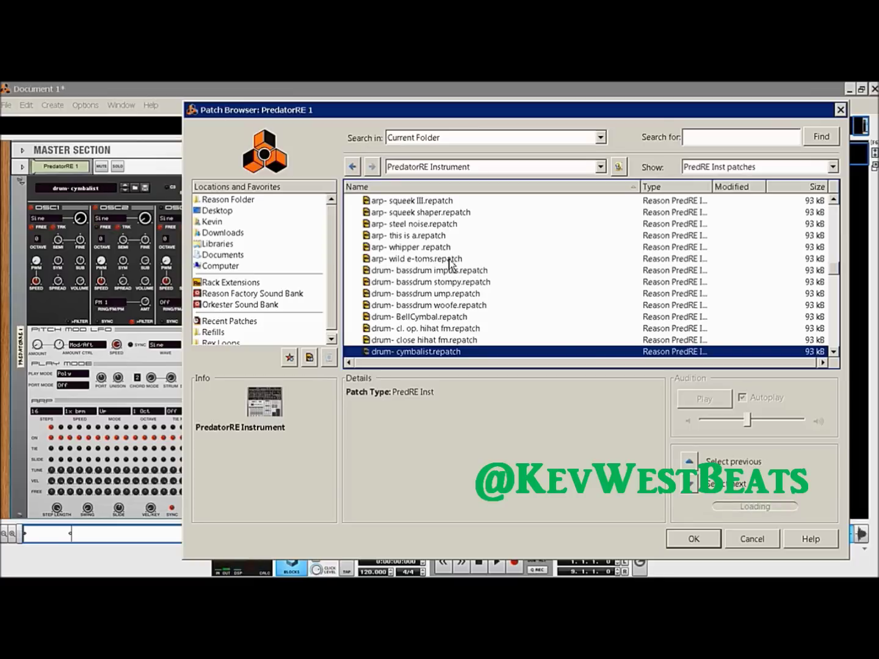
# - Audition the bassdrum patches ump, impuls, stompy and woofe
pyautogui.press('Up')
pyautogui.press('Up')
pyautogui.press('Up')
pyautogui.press('Up')
pyautogui.press('Up')
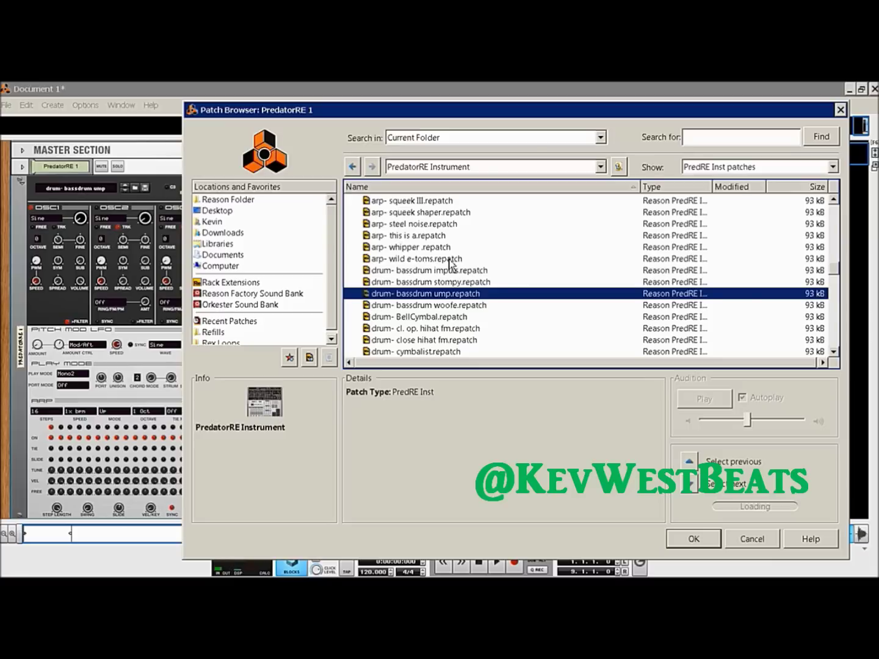
pyautogui.click(437, 272)
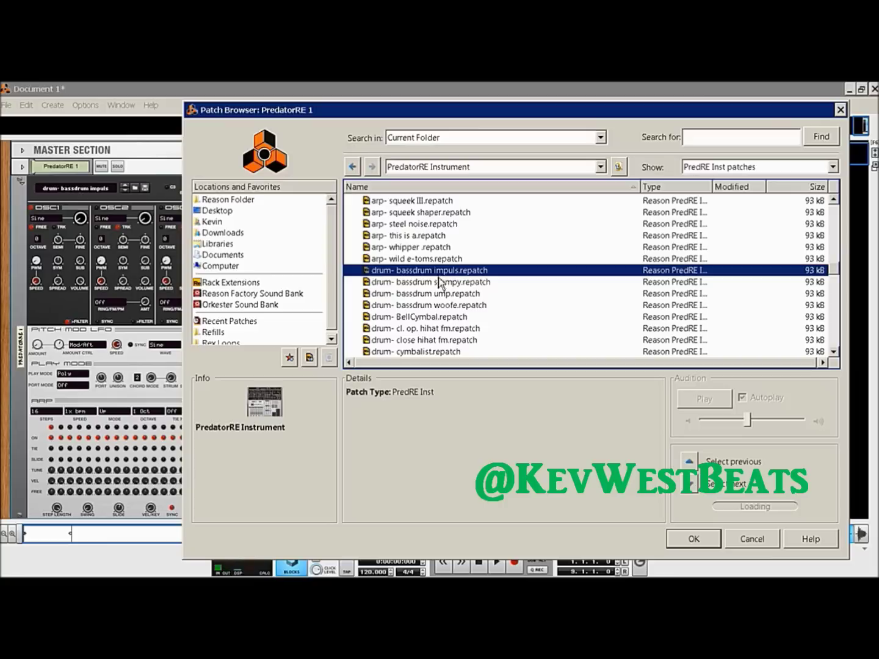
pyautogui.click(442, 288)
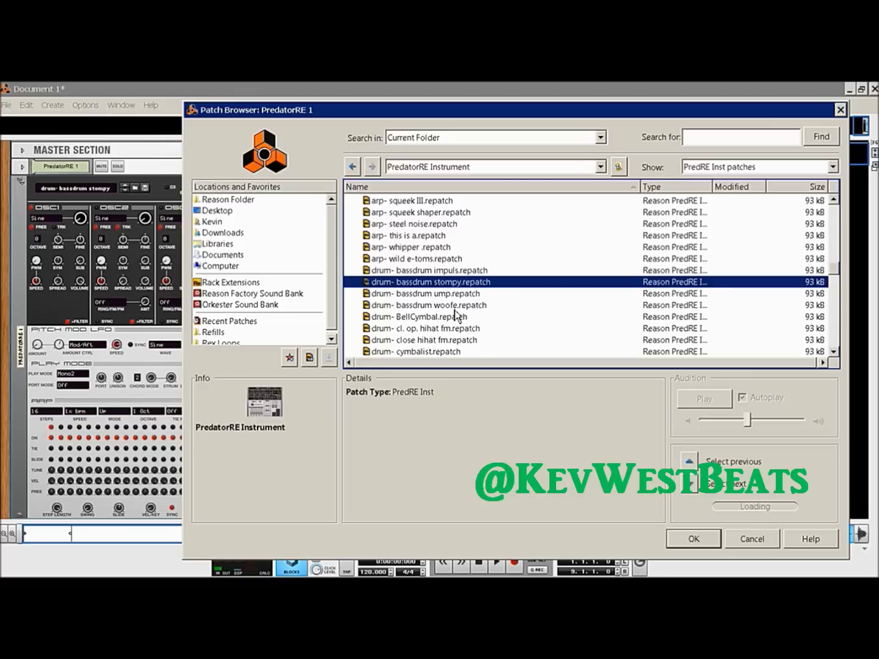
pyautogui.click(455, 306)
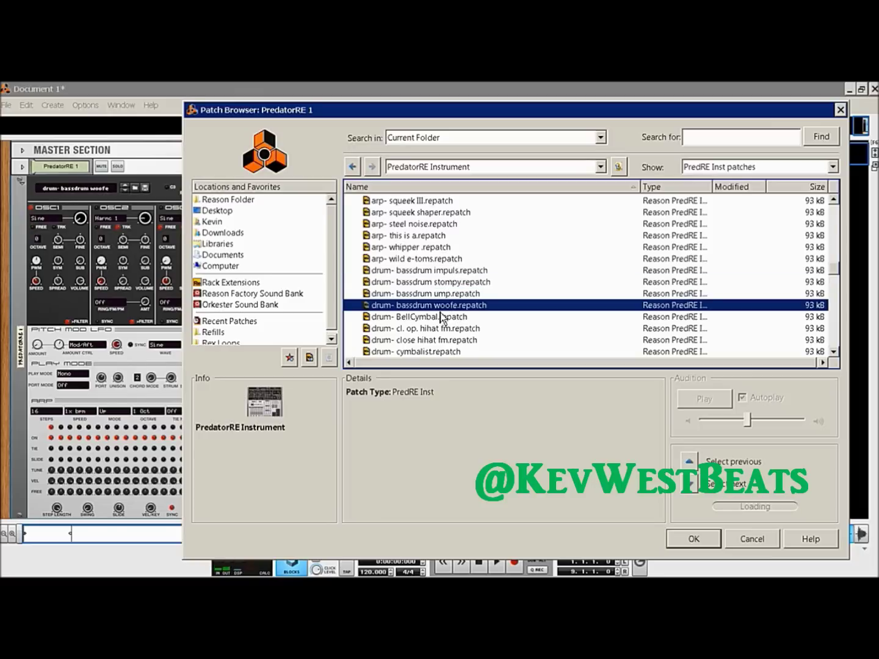
# - Audition the drum- close hihat fm patch and step through the following drum patches to flatter clap
pyautogui.click(440, 341)
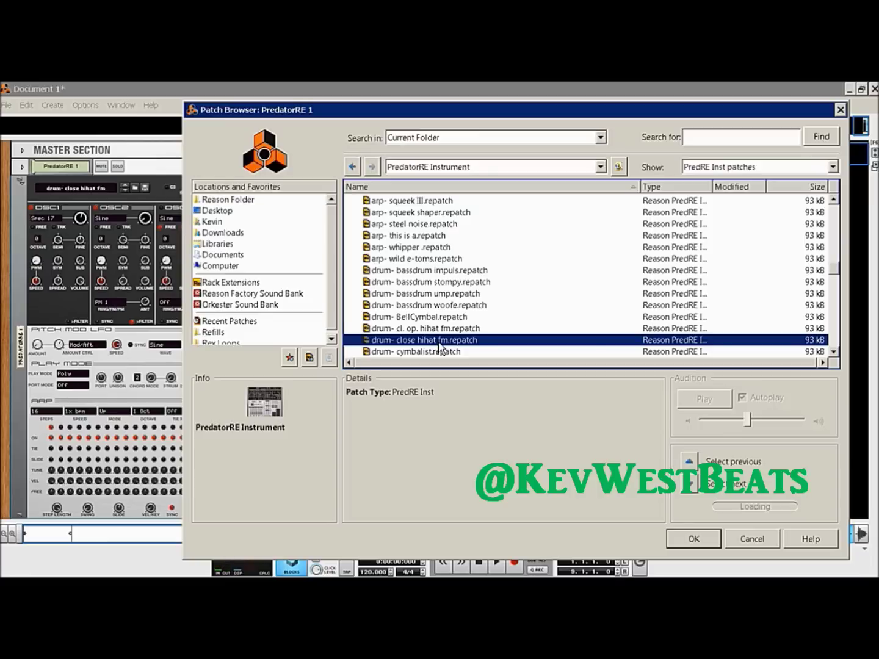
pyautogui.press('Down')
pyautogui.press('Down')
pyautogui.press('Down')
pyautogui.press('Down')
pyautogui.press('Down')
pyautogui.press('Down')
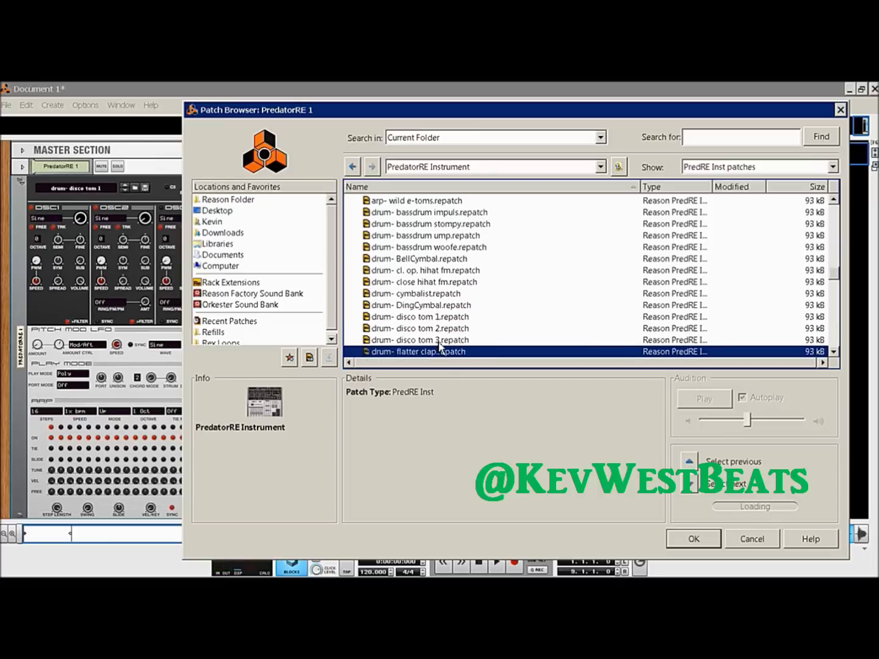
# - Compare the drum patches disco tom 1, 2 and 3, and audition flatter clap
pyautogui.press('Up')
pyautogui.press('Up')
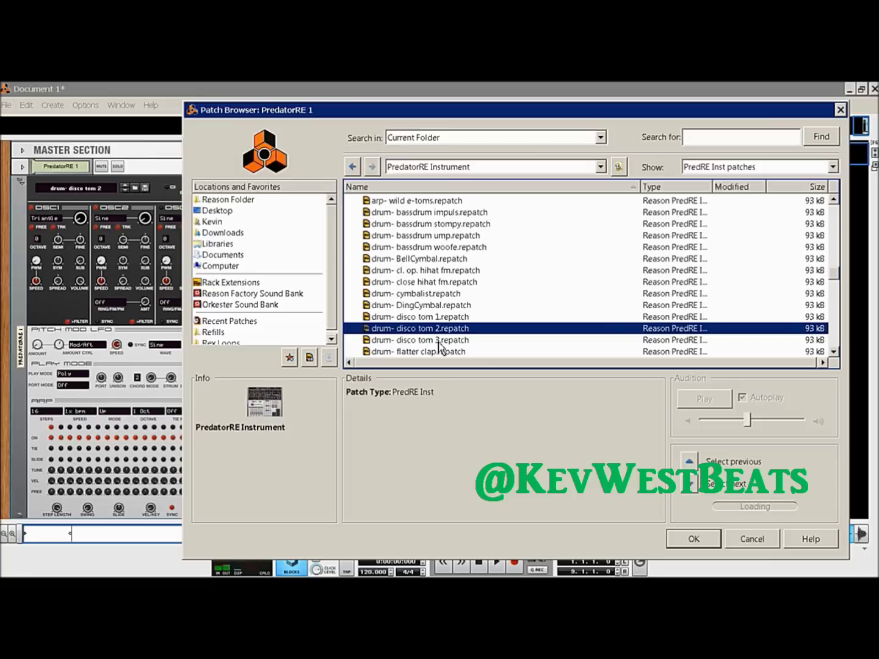
pyautogui.press('Down')
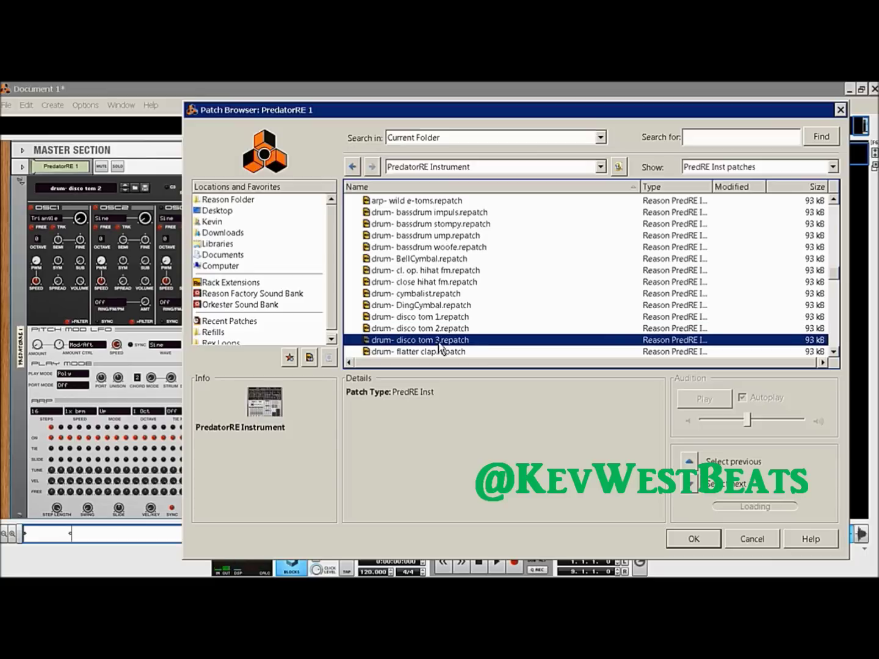
pyautogui.press('Up')
pyautogui.press('Up')
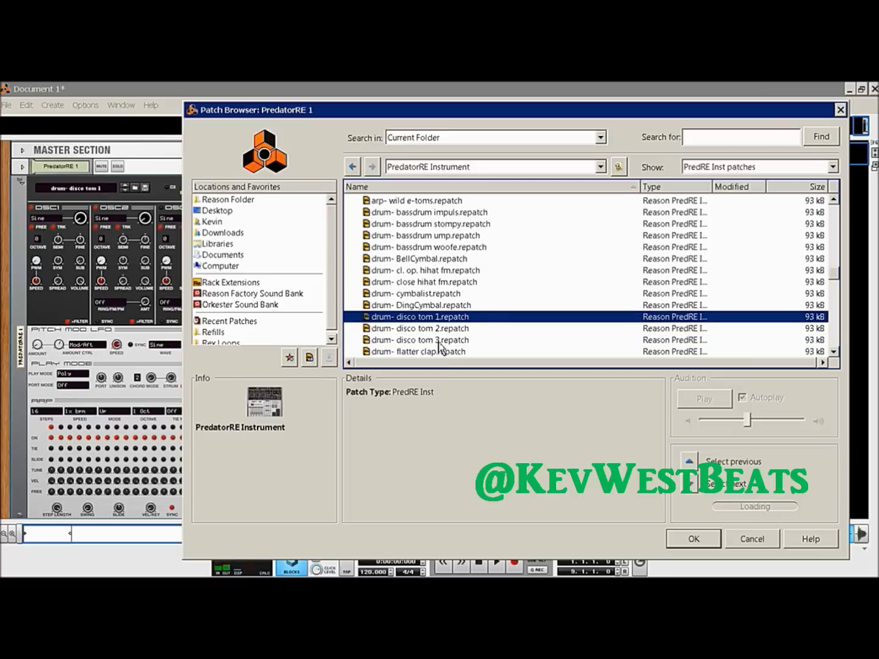
pyautogui.press('Down')
pyautogui.press('Down')
pyautogui.press('Down')
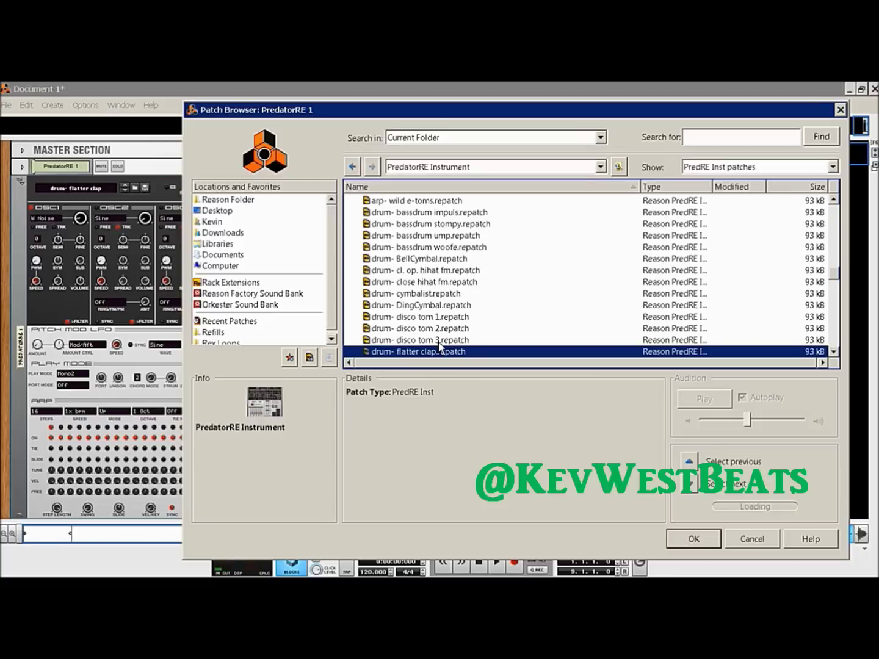
# - Audition the drum patches HiHat Pred1, hihat sfx, industrial zap, kicko 04 and kicko 05
pyautogui.press('Down')
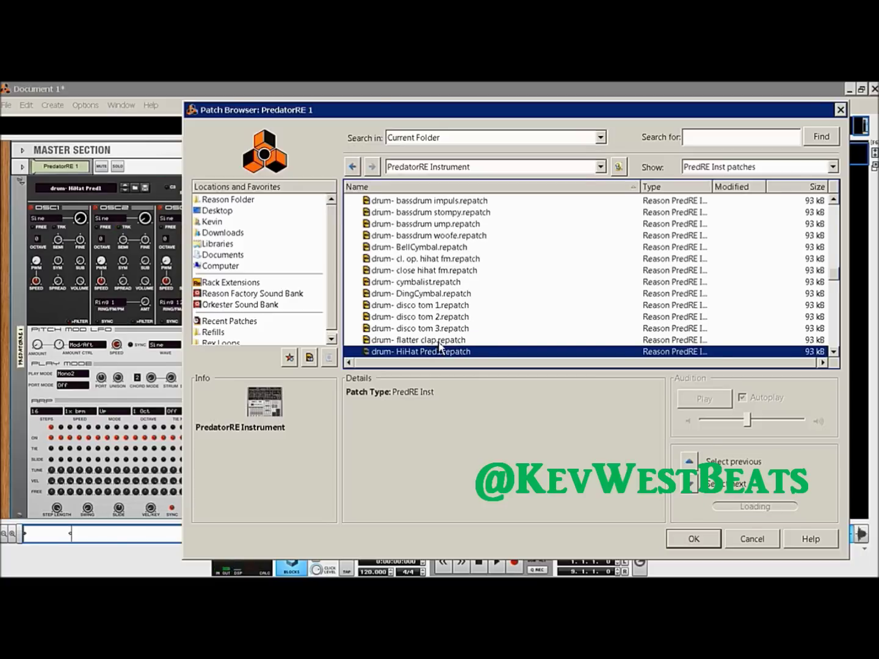
pyautogui.press('Down')
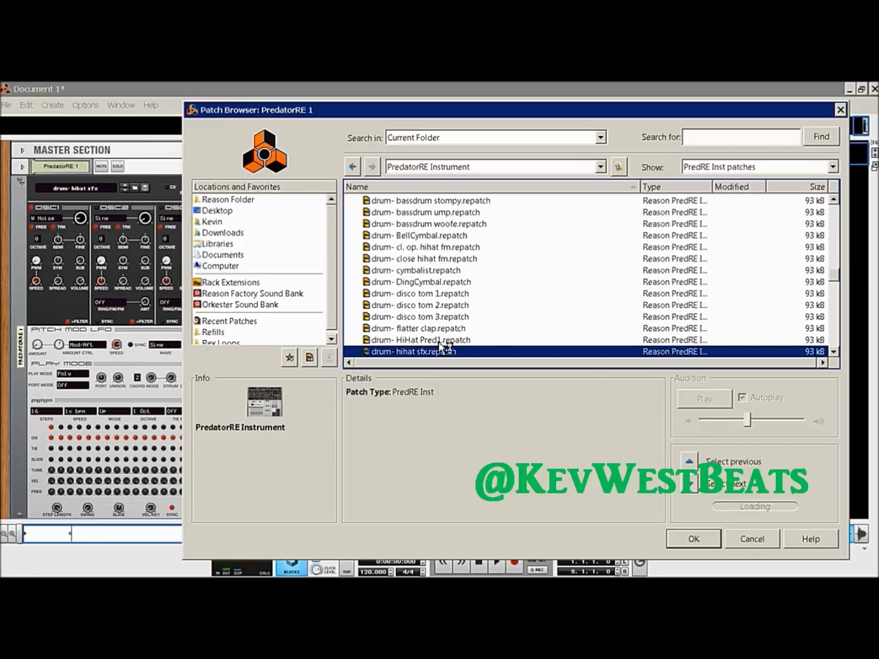
pyautogui.press('Down')
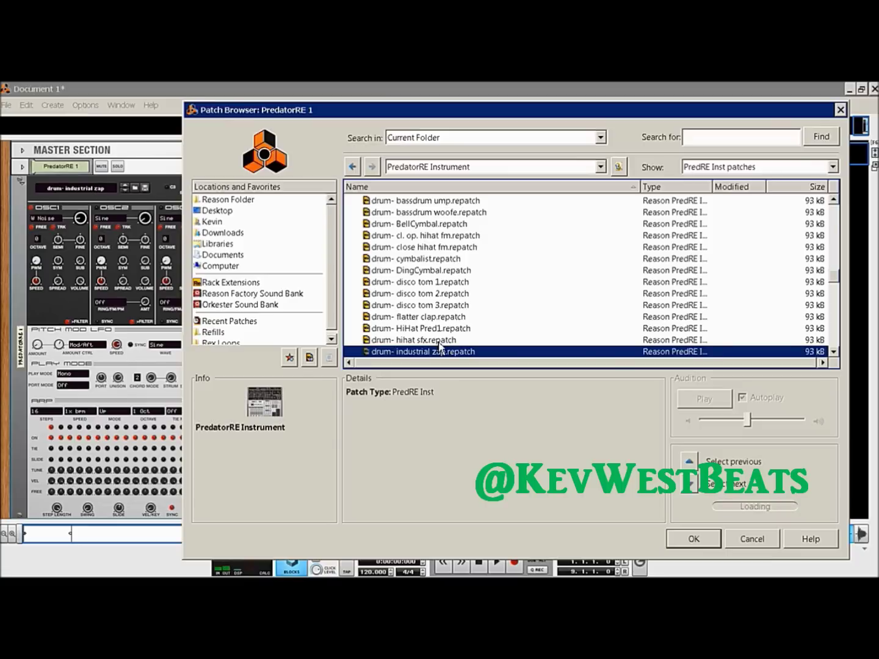
pyautogui.press('Down')
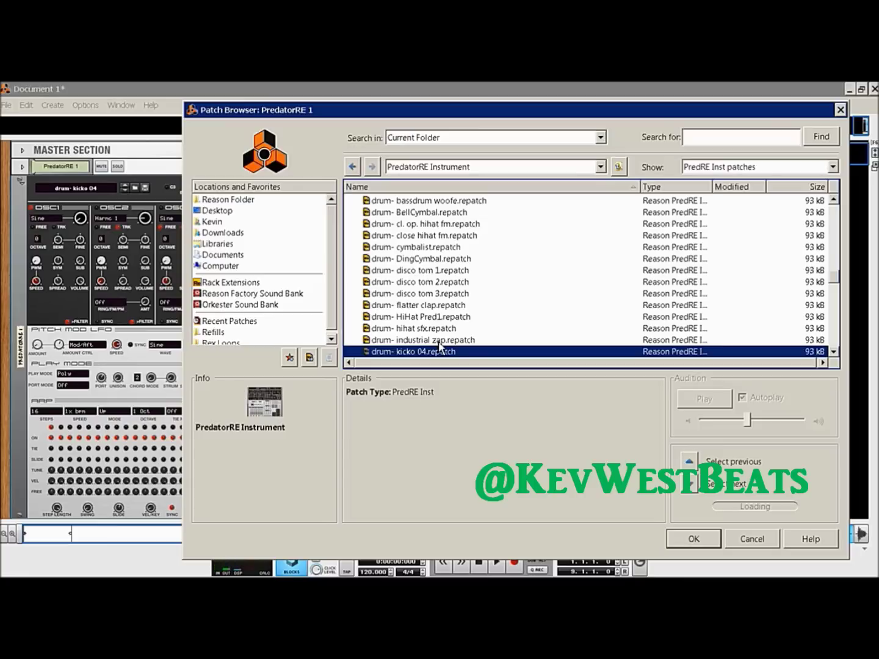
pyautogui.press('Down')
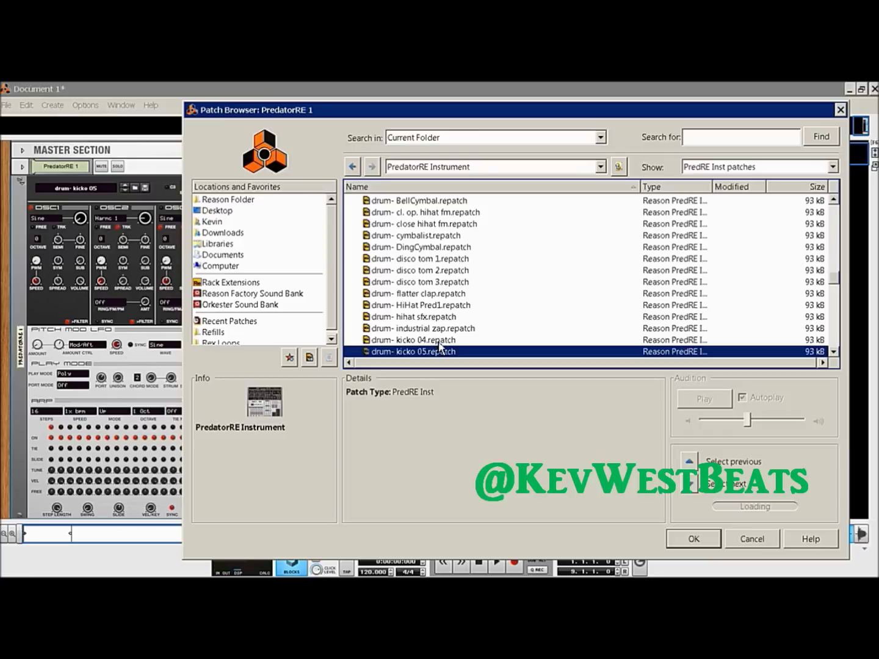
# - Collapse the 10 Drums and Percussion 01 folder and expand the 09 session dance 01 folder
pyautogui.press('Left')
pyautogui.press('Left')
pyautogui.press('Up')
pyautogui.press('Up')
pyautogui.press('Up')
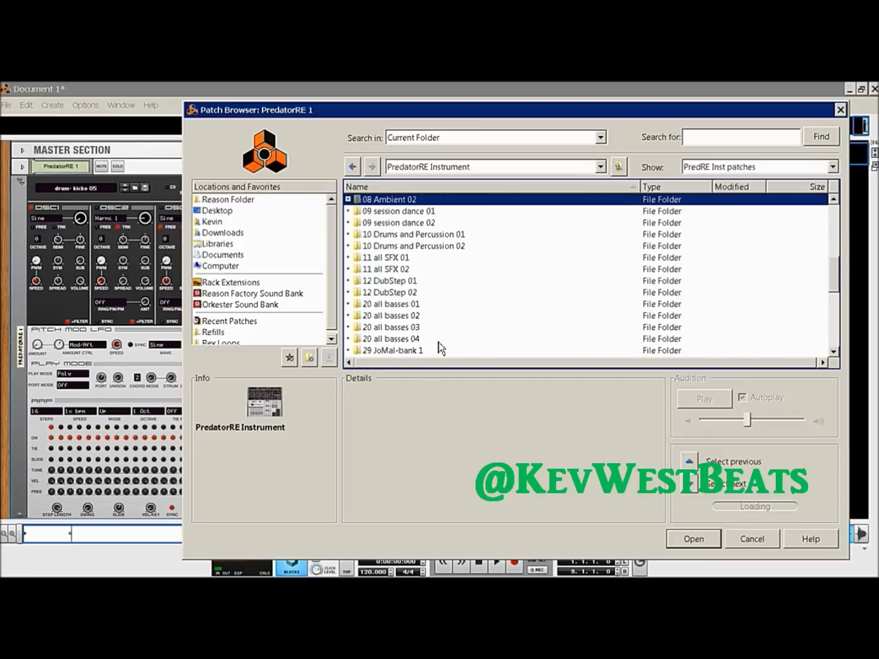
pyautogui.press('Down')
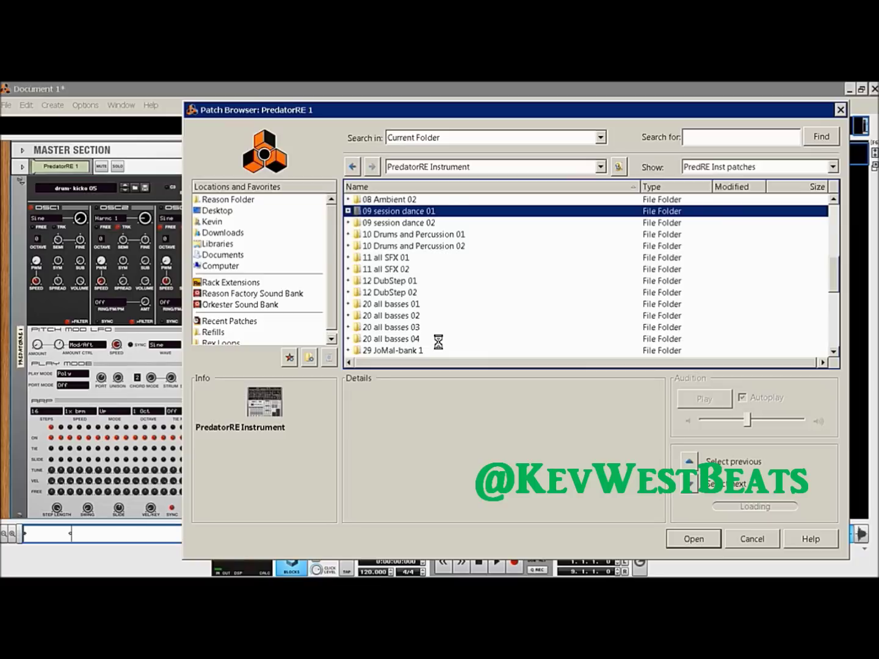
pyautogui.press('Right')
# - Step through the session dance patches to key- crystal piano and key- rhodex synth, auditioning both key sounds
pyautogui.press('Down')
pyautogui.press('Down')
pyautogui.press('Down')
pyautogui.press('Down')
pyautogui.press('Down')
pyautogui.press('Down')
pyautogui.press('Down')
pyautogui.press('Down')
pyautogui.press('Down')
pyautogui.press('Down')
pyautogui.press('Down')
pyautogui.press('Down')
pyautogui.press('Down')
pyautogui.press('Down')
pyautogui.press('Down')
pyautogui.press('Down')
pyautogui.press('Down')
pyautogui.press('Down')
pyautogui.press('Down')
pyautogui.press('Down')
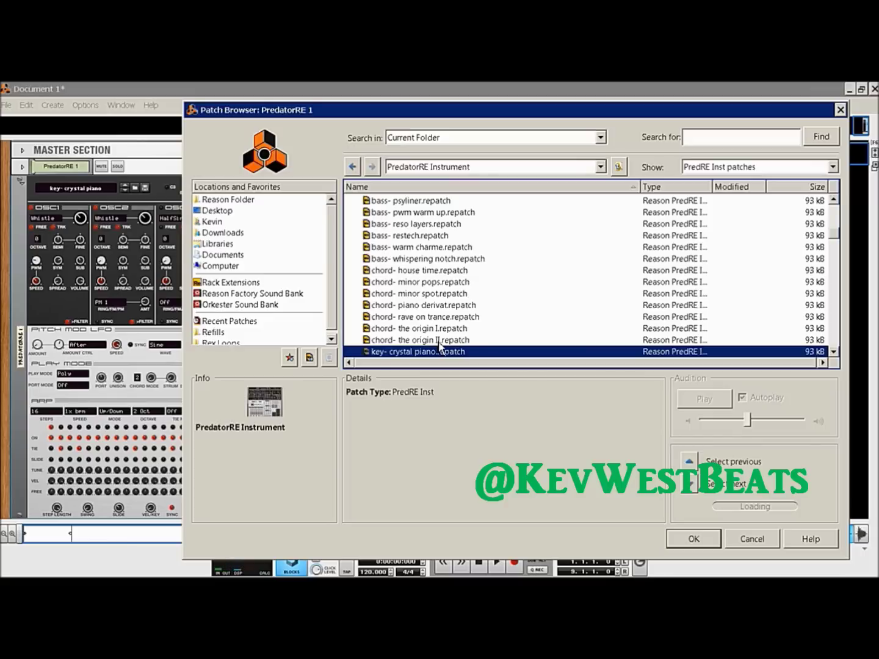
pyautogui.press('Down')
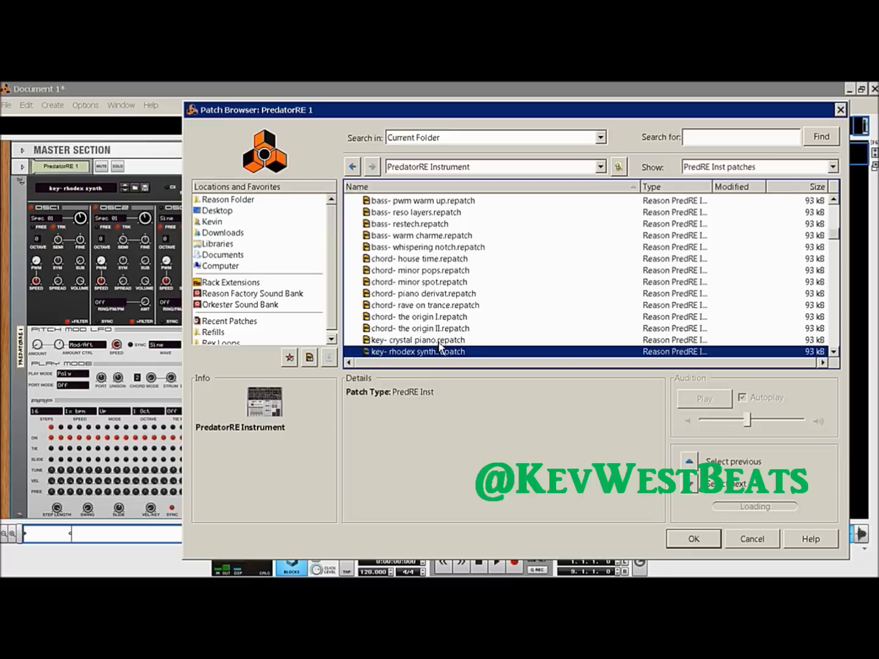
# - Audition the lead patches 7th parade, blinkenlights, brutal step, dance the break and e.h.raver, and load lead- fat uni ring I
pyautogui.press('Down')
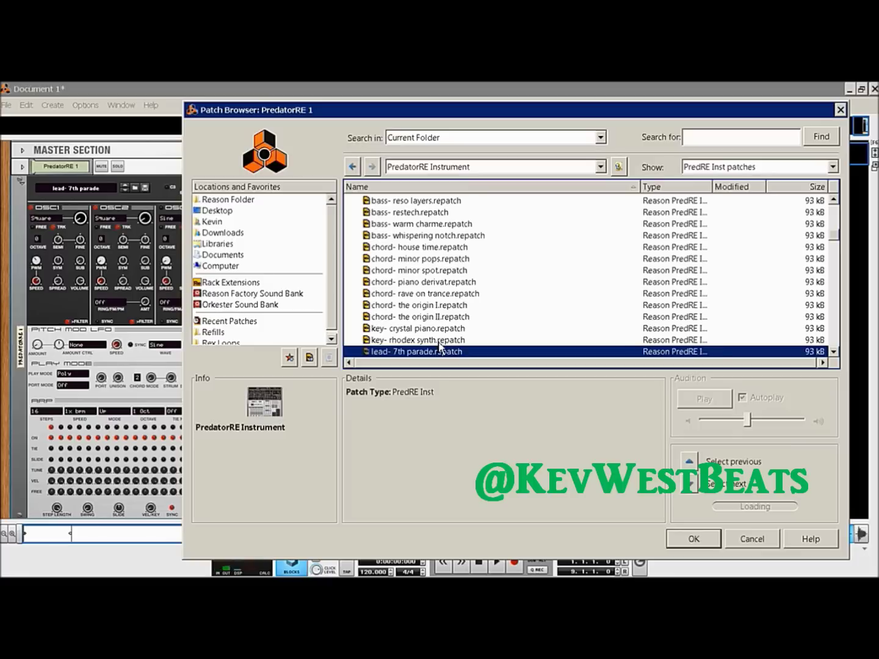
pyautogui.press('Down')
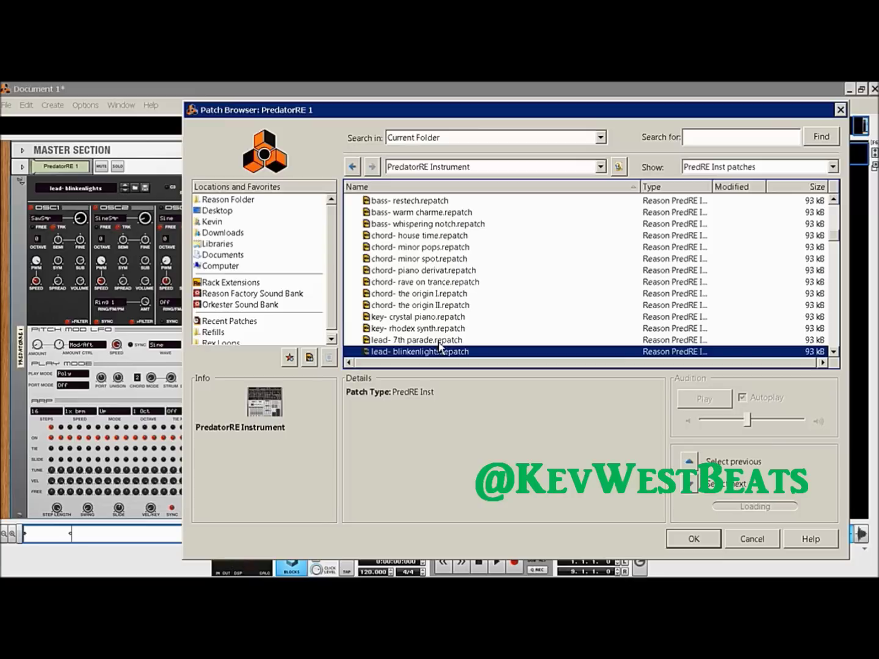
pyautogui.press('Down')
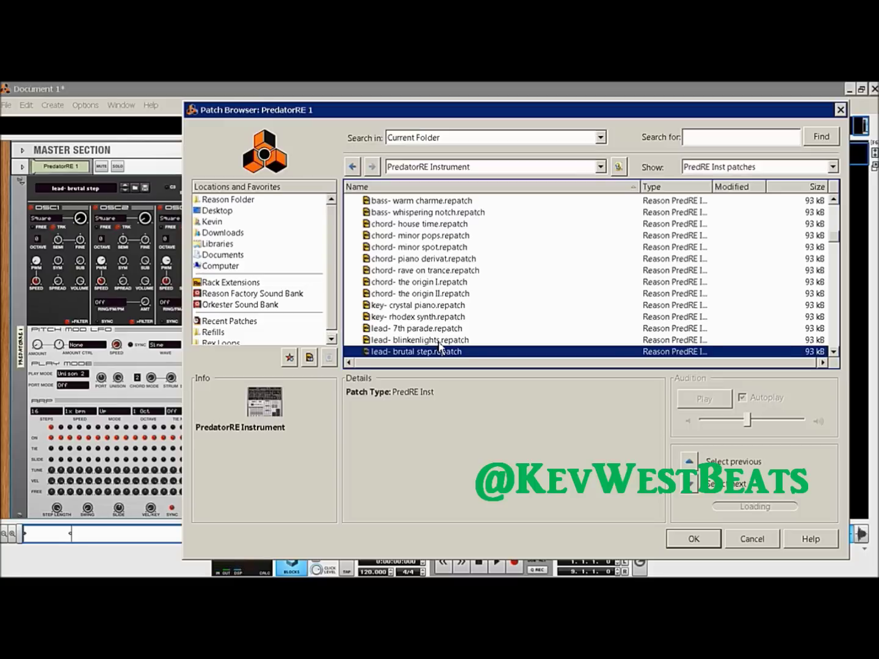
pyautogui.press('Down')
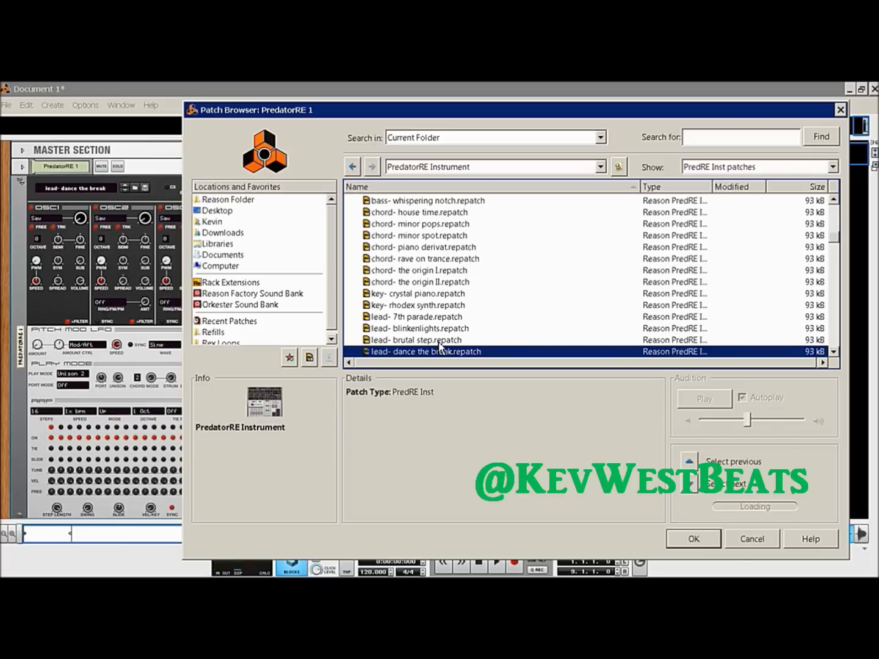
pyautogui.press('Down')
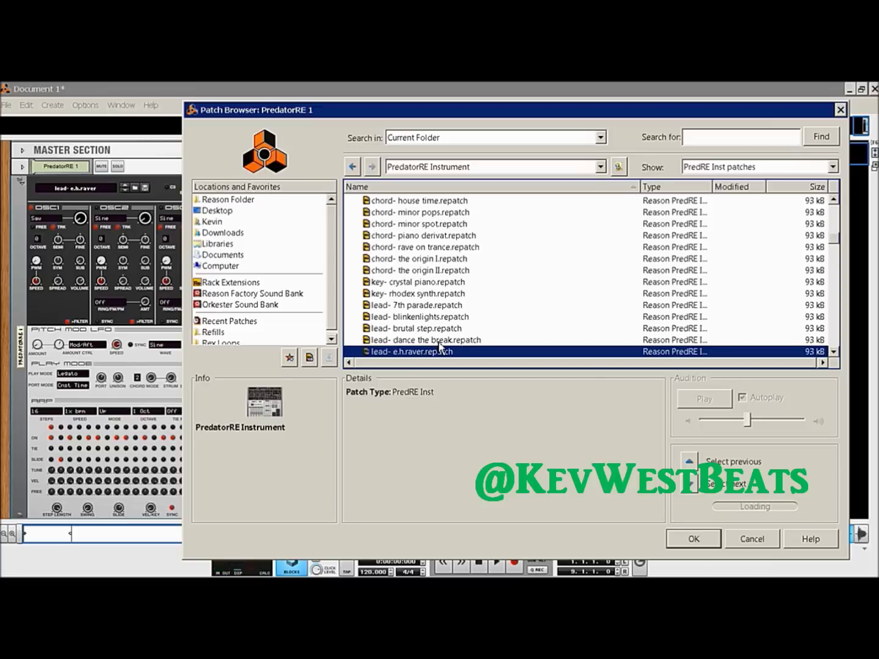
pyautogui.press('Down')
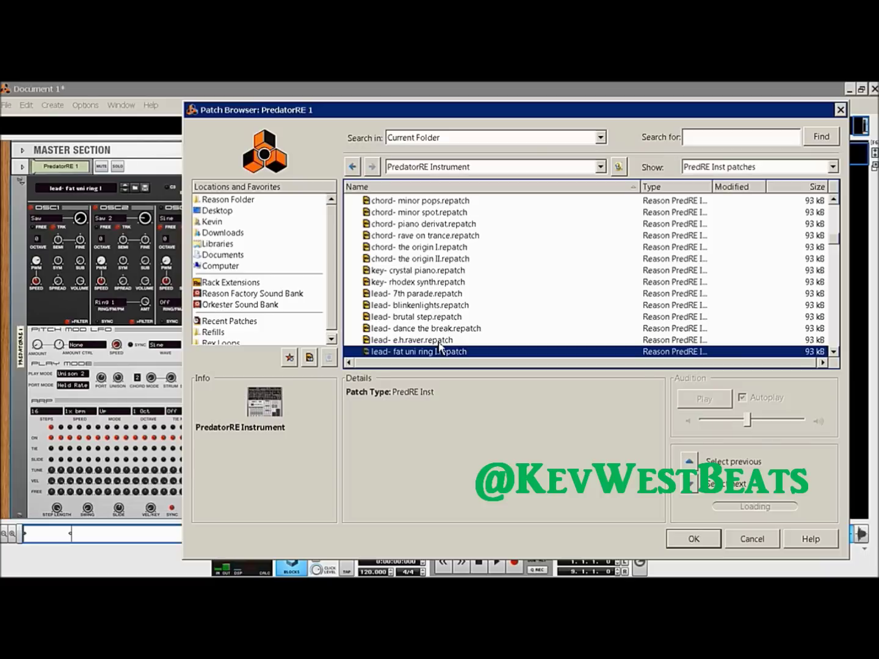
pyautogui.doubleClick(440, 346)
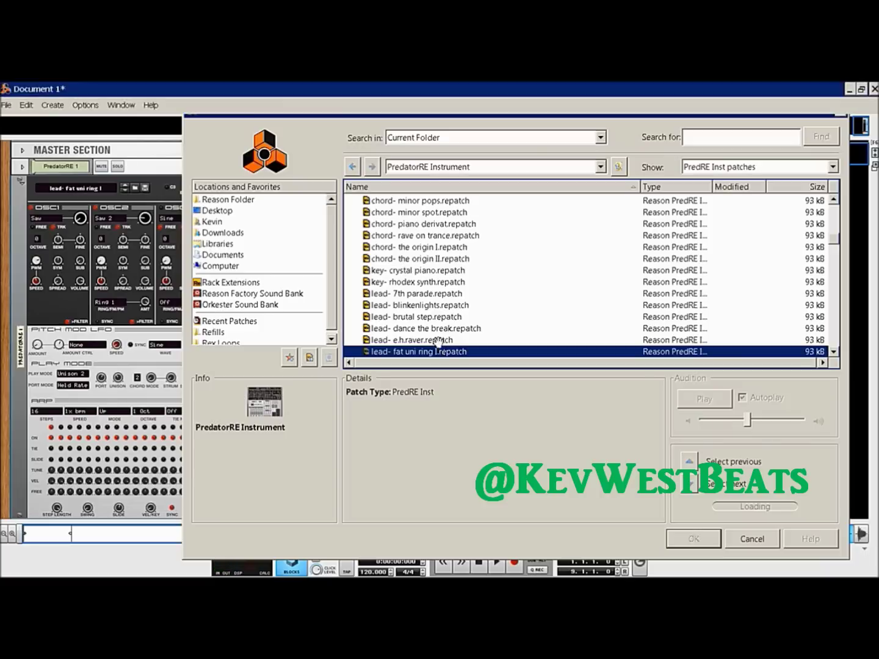
pyautogui.rightClick(497, 204)
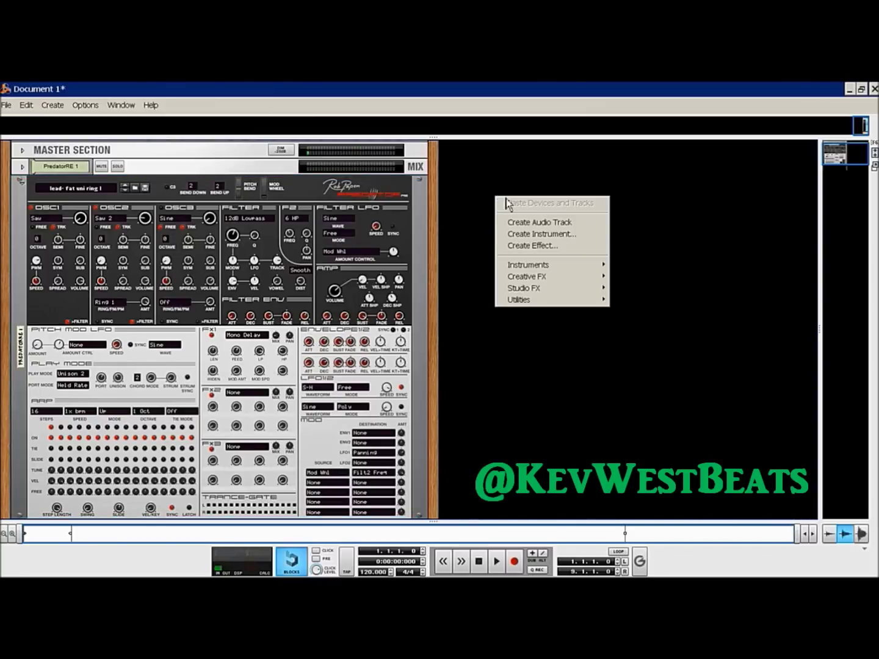
pyautogui.moveTo(594, 286)
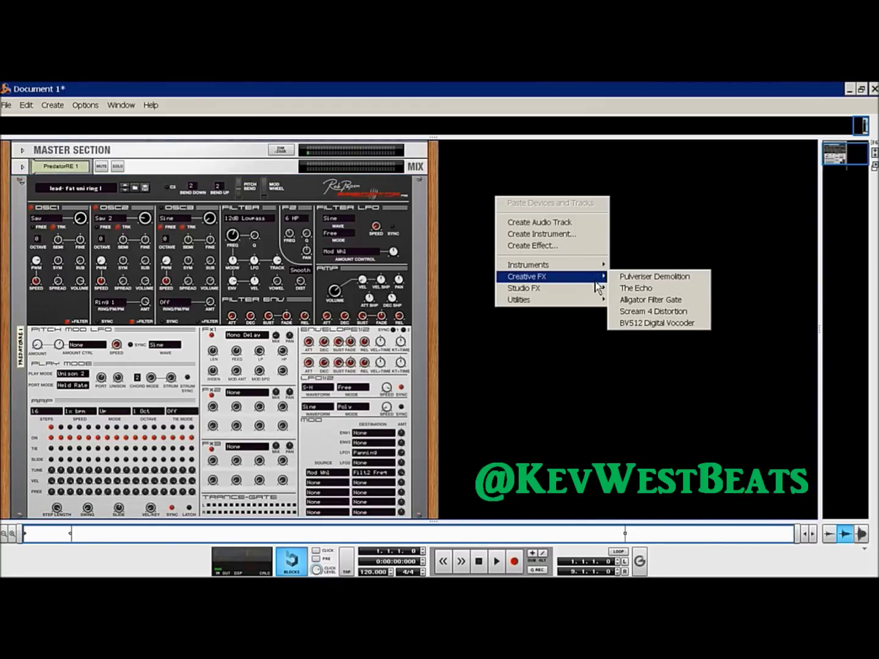
pyautogui.click(623, 278)
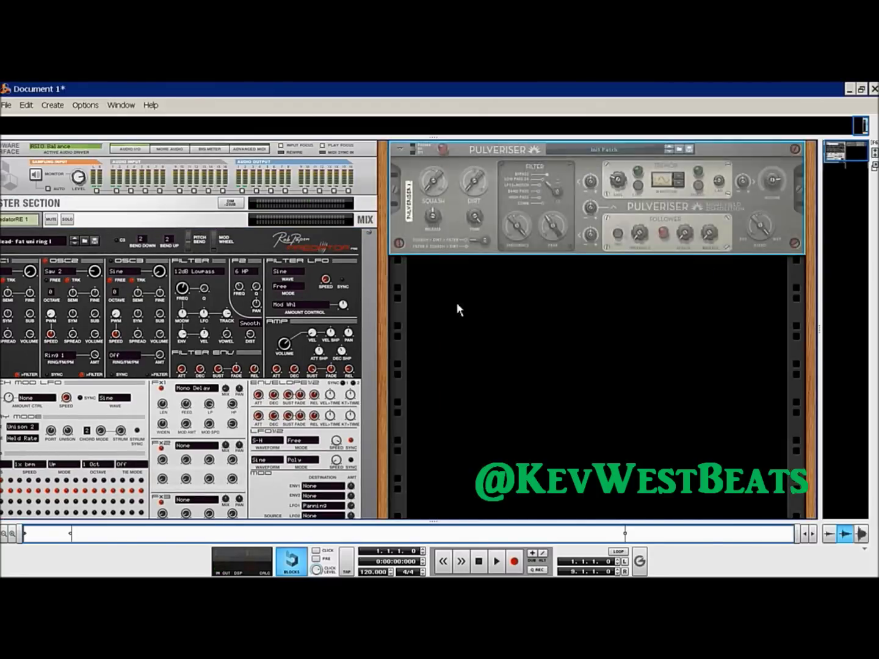
pyautogui.moveTo(486, 215)
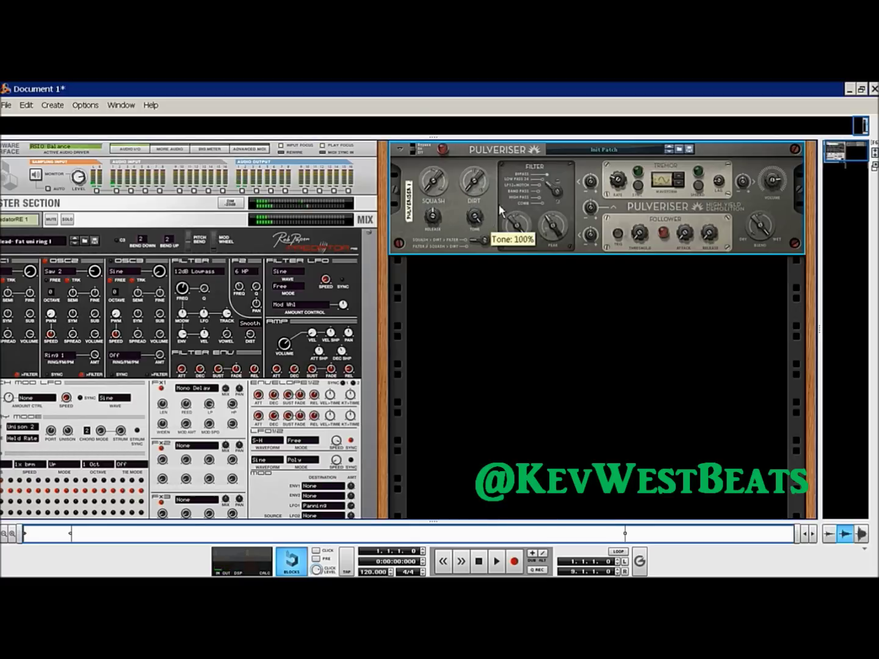
pyautogui.press('Delete')
pyautogui.press('Return')
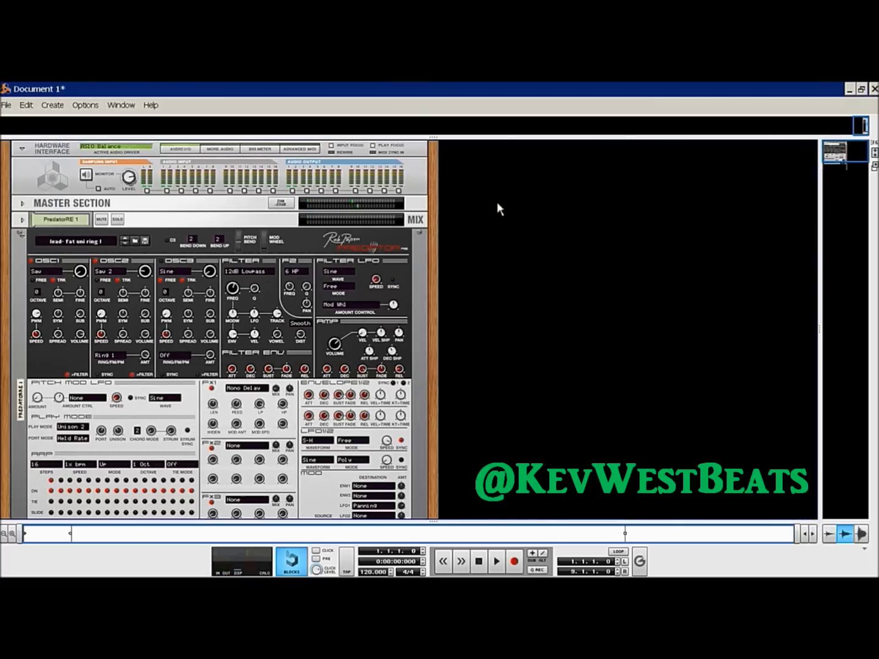
# - Add a Pulveriser Demolition effect directly to the Predator synth so it sits beneath it in the same rack column
pyautogui.rightClick(410, 255)
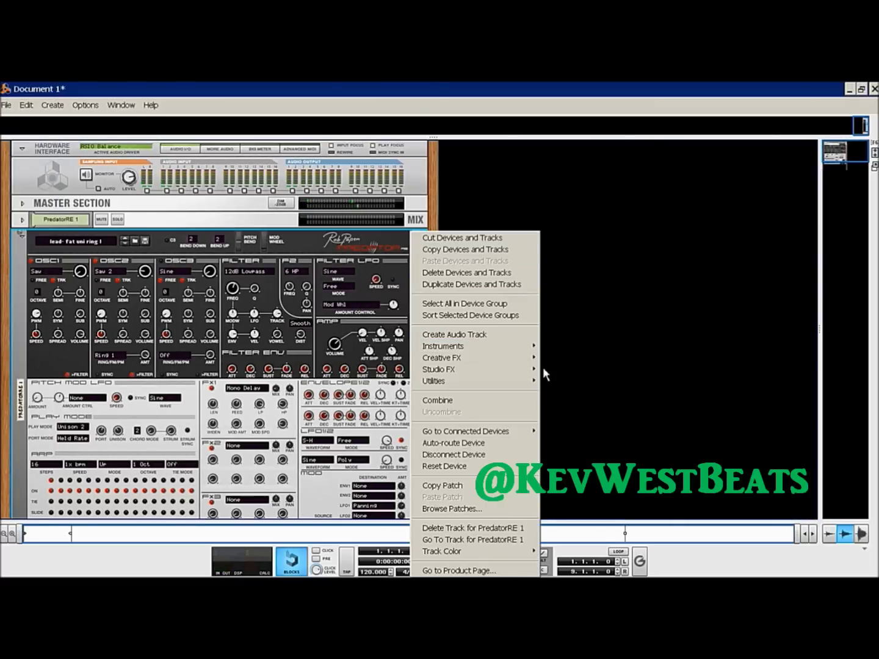
pyautogui.moveTo(535, 365)
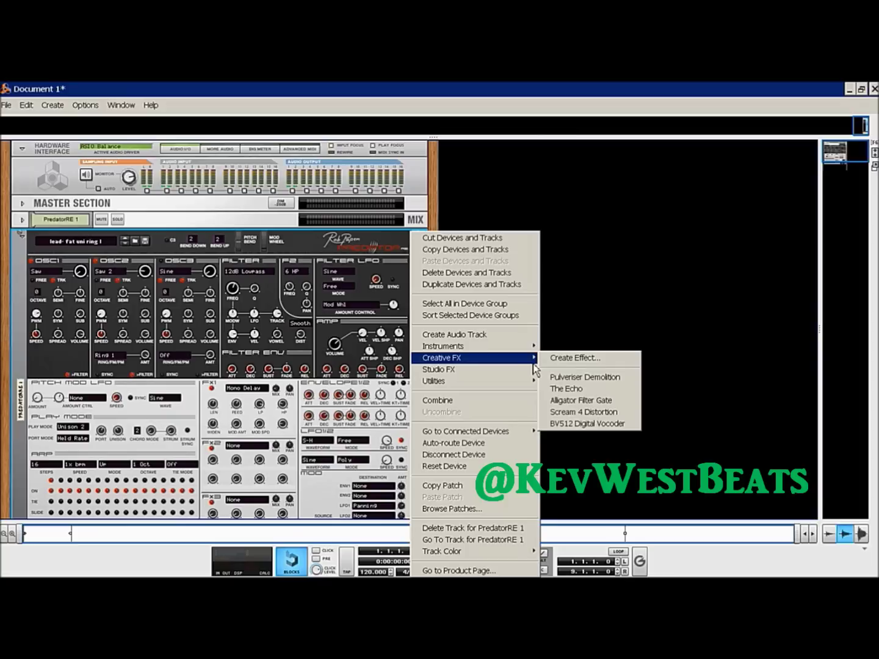
pyautogui.click(589, 379)
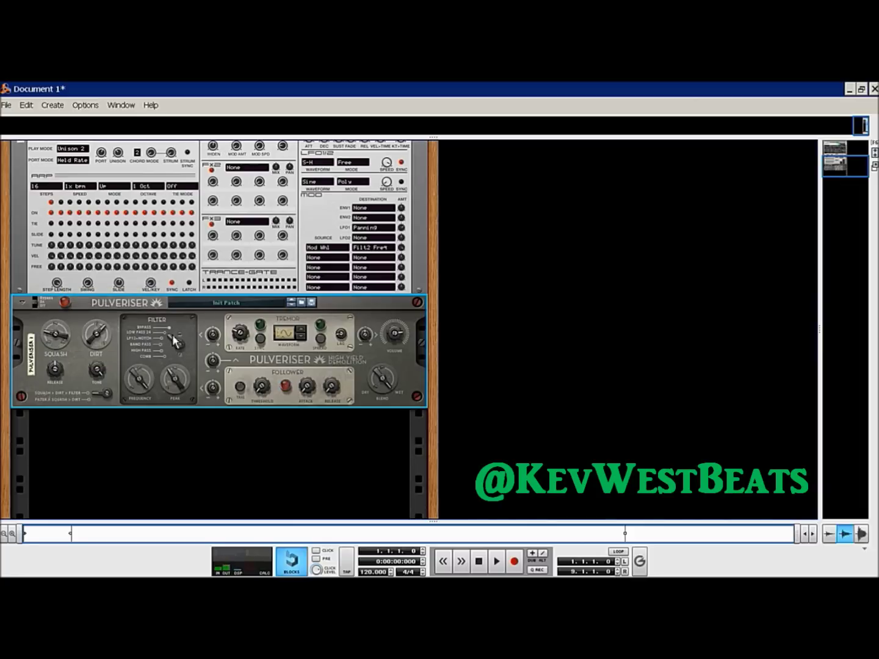
pyautogui.moveTo(386, 397); pyautogui.dragTo(388, 409)
pyautogui.moveTo(89, 373); pyautogui.dragTo(145, 476)
pyautogui.click(96, 397)
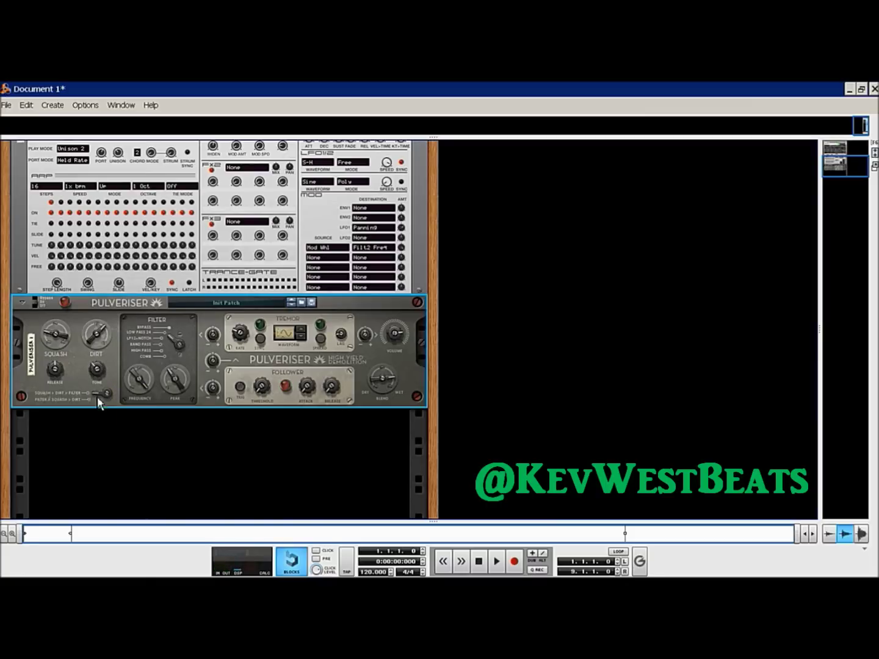
pyautogui.moveTo(62, 379); pyautogui.dragTo(61, 386)
# - Review the effect types available for the Predator's FX2 slot without choosing one
pyautogui.moveTo(837, 163); pyautogui.dragTo(836, 156)
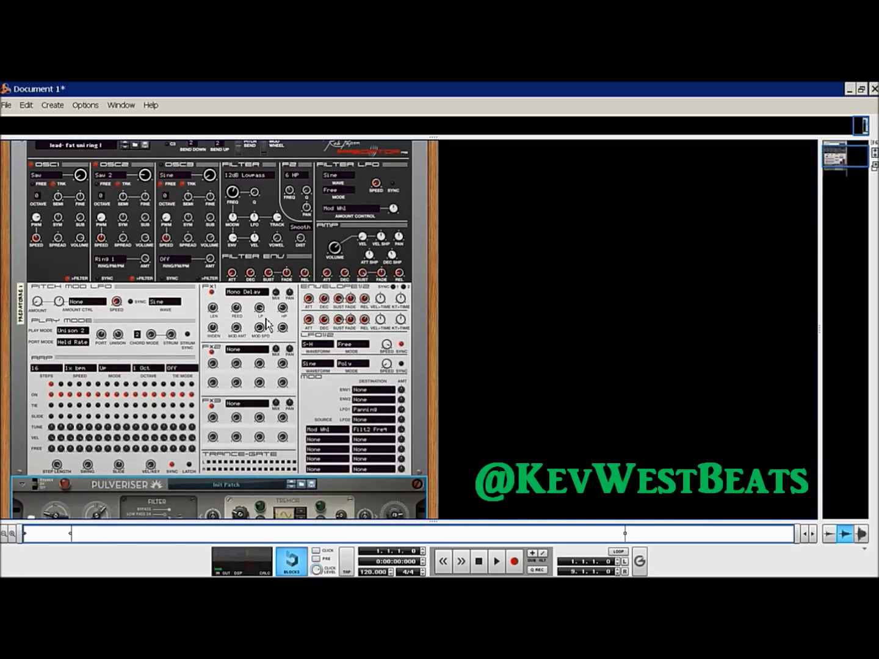
pyautogui.click(254, 356)
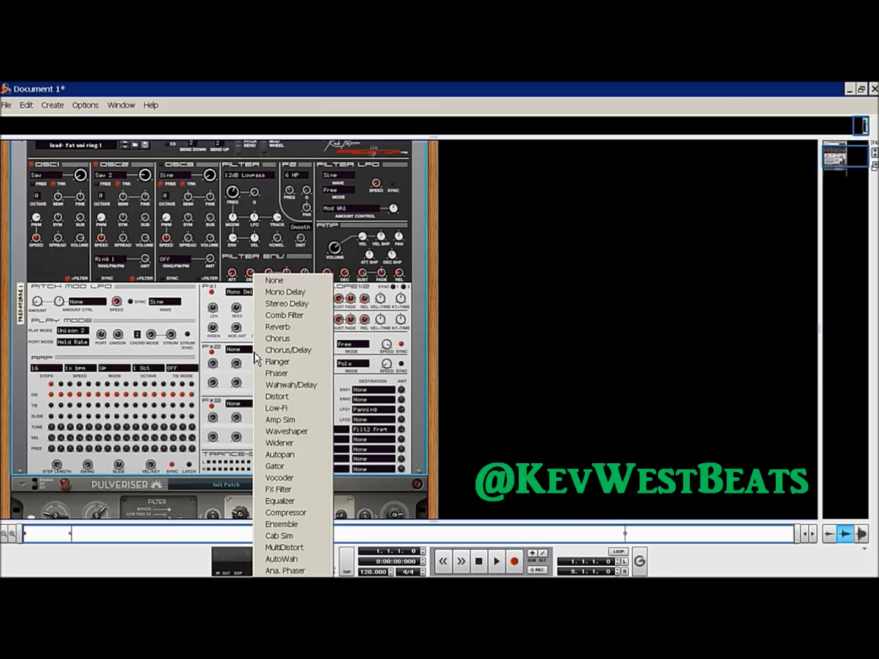
pyautogui.click(248, 358)
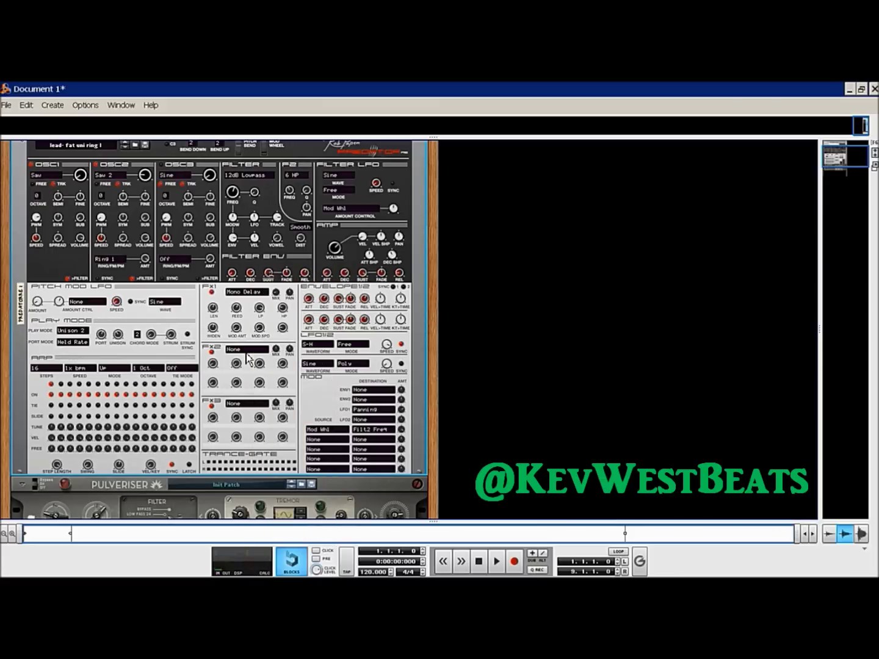